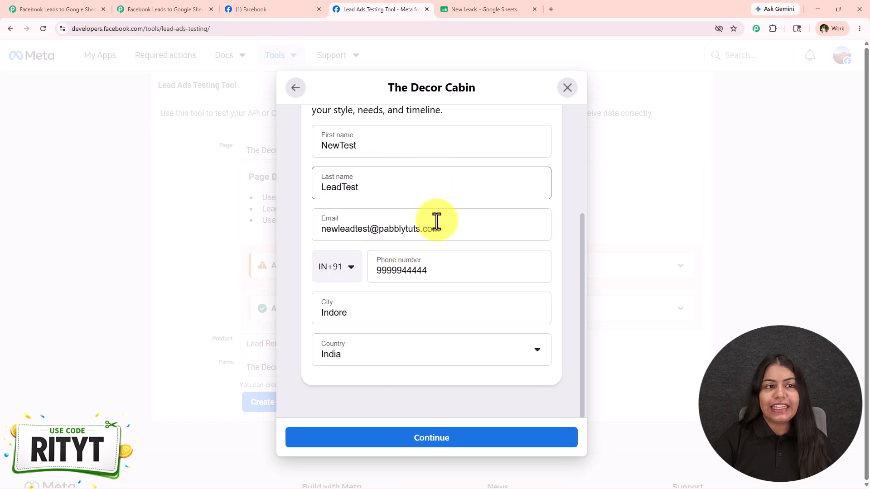
# - Check the existing lead names in the New Leads spreadsheet in Google Sheets
pyautogui.click(457, 9)
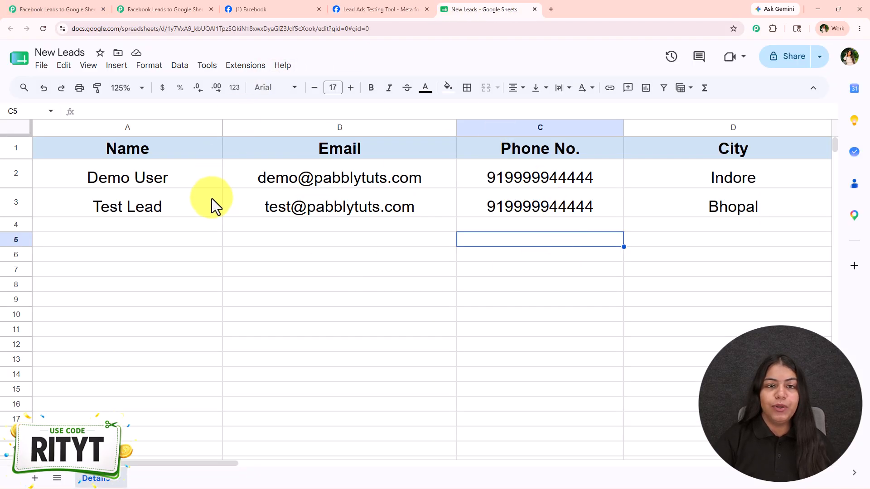
pyautogui.moveTo(99, 183); pyautogui.dragTo(100, 207)
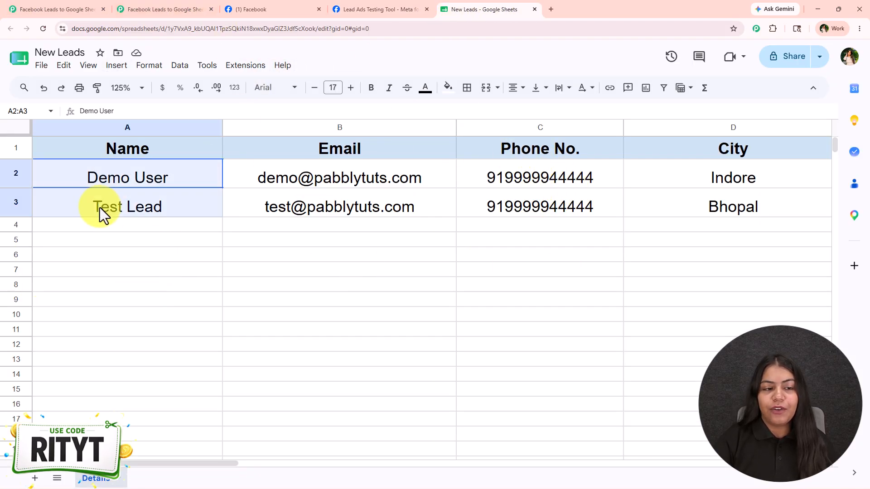
# - Back in Meta's Lead Ads Testing Tool, set the test lead's first name to Dummy and last name to Lead
pyautogui.click(415, 8)
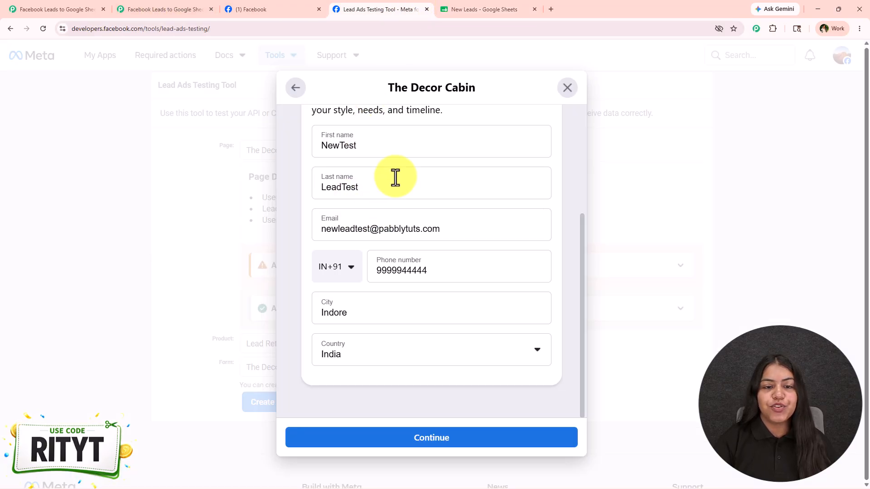
pyautogui.moveTo(376, 149); pyautogui.dragTo(302, 142)
pyautogui.write('New')
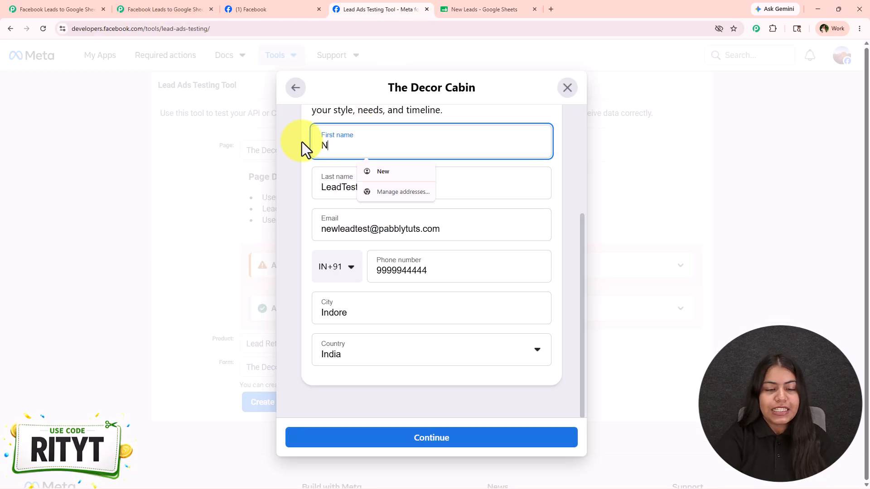
pyautogui.doubleClick(316, 146)
pyautogui.write('Dummy')
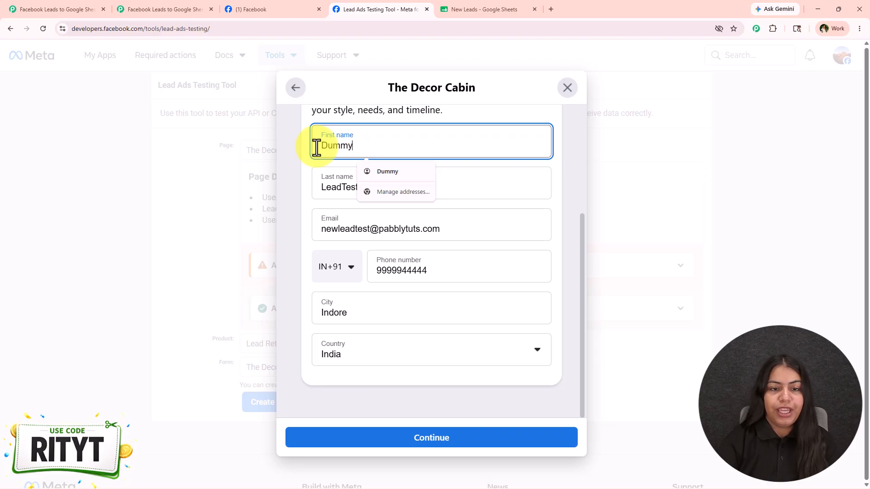
pyautogui.click(334, 181)
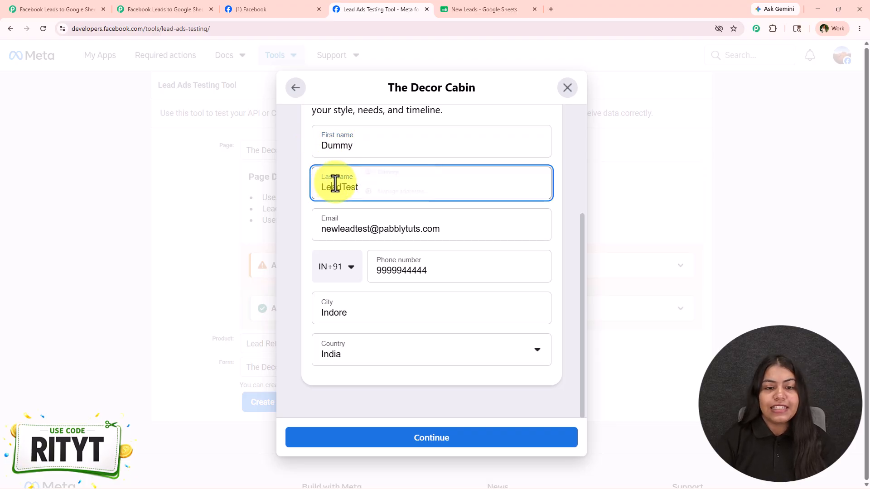
pyautogui.moveTo(341, 186); pyautogui.dragTo(362, 189)
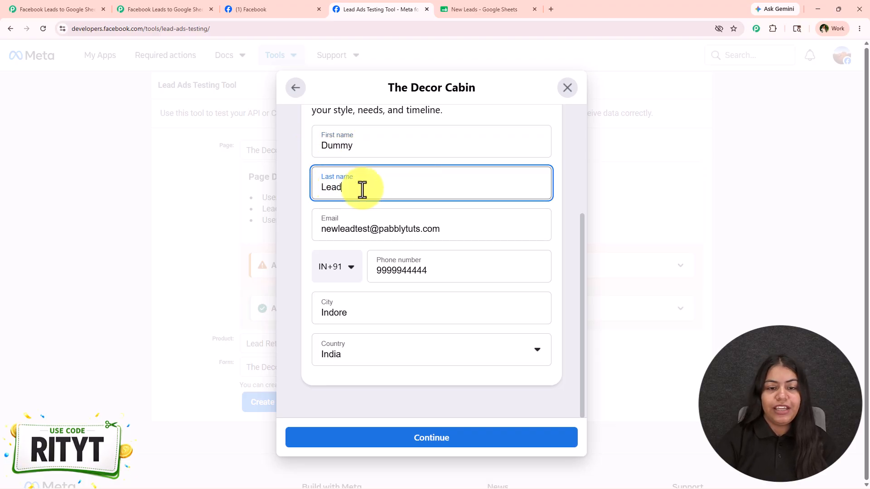
# - Replace the test lead's email address and the ending of its phone number with new dummy contact details
pyautogui.moveTo(372, 230); pyautogui.dragTo(218, 229)
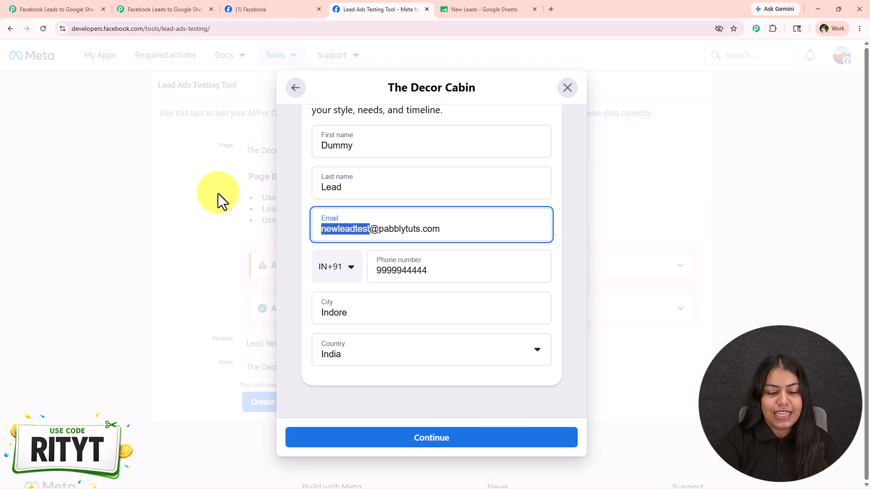
pyautogui.write('dummy')
pyautogui.moveTo(428, 272); pyautogui.dragTo(405, 276)
pyautogui.write('1111')
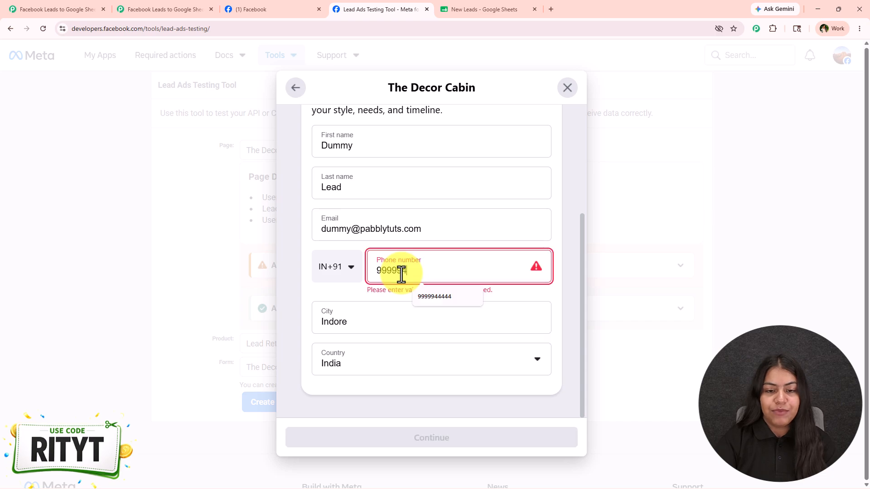
# - Continue past the contact details and submit The Decor Cabin test lead form from its privacy policy page
pyautogui.click(417, 317)
pyautogui.click(337, 372)
pyautogui.click(437, 438)
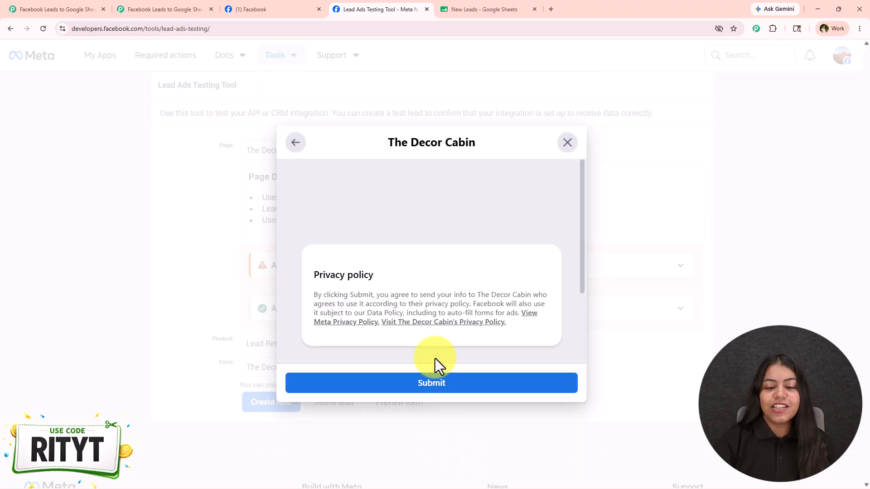
pyautogui.click(436, 383)
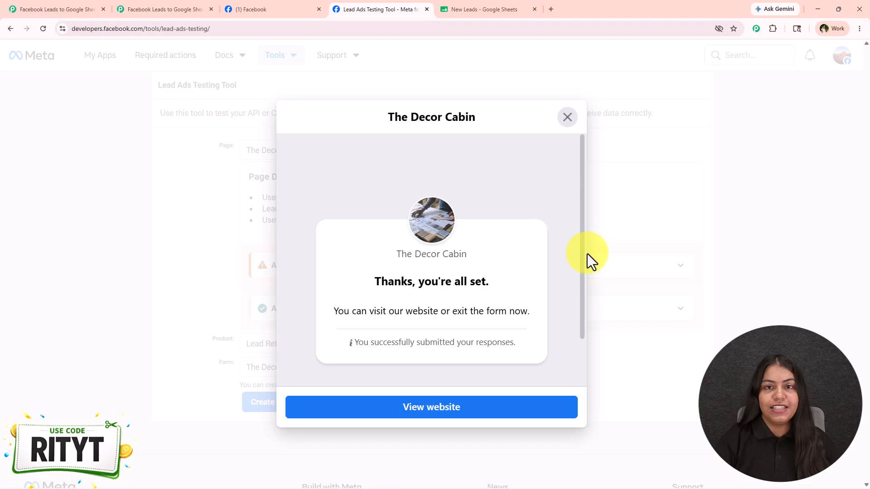
# - Check the New Leads spreadsheet in Google Sheets for the submitted test lead's name, email, phone number and city
pyautogui.click(513, 4)
pyautogui.click(661, 157)
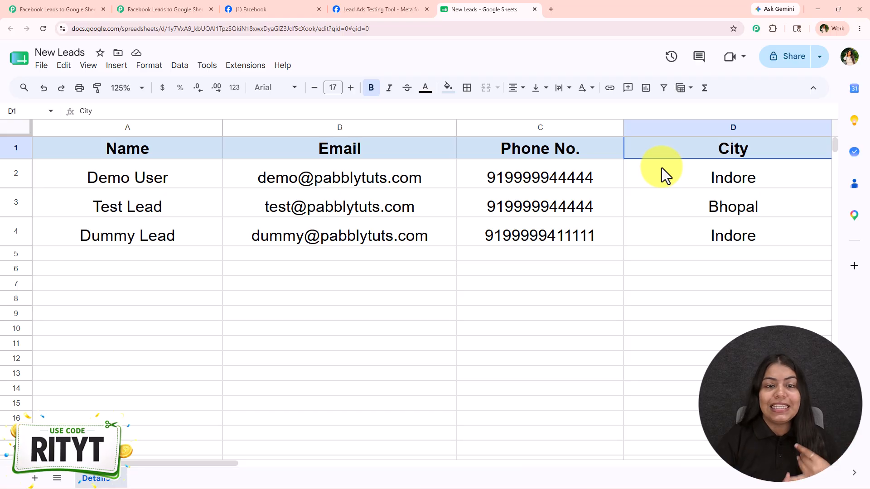
pyautogui.moveTo(181, 237); pyautogui.dragTo(672, 238)
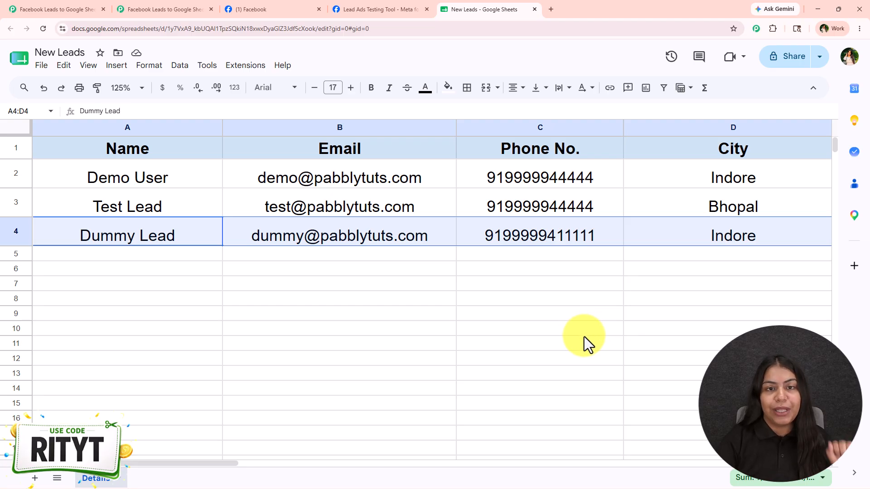
# - Review the finished Facebook Lead Ads to Google Sheets workflow in Pabbly Connect, and bring up its blank counterpart
pyautogui.click(55, 9)
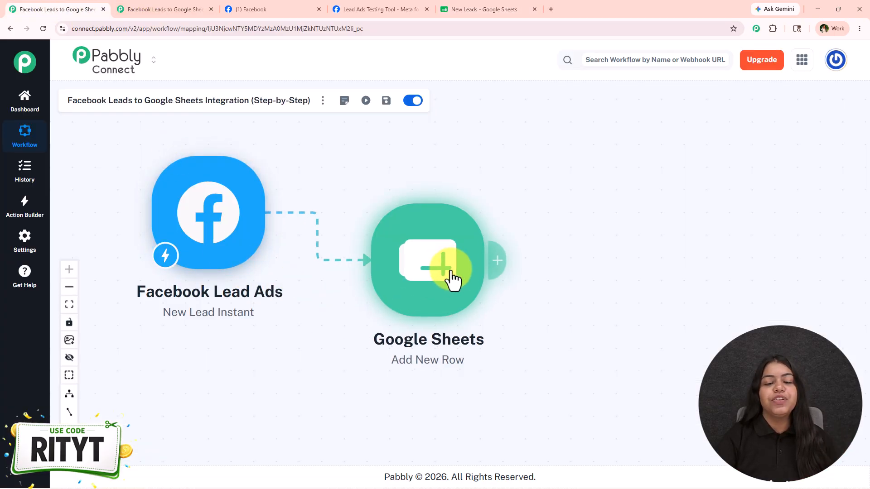
pyautogui.moveTo(450, 271); pyautogui.dragTo(479, 268)
pyautogui.moveTo(370, 329); pyautogui.dragTo(383, 319)
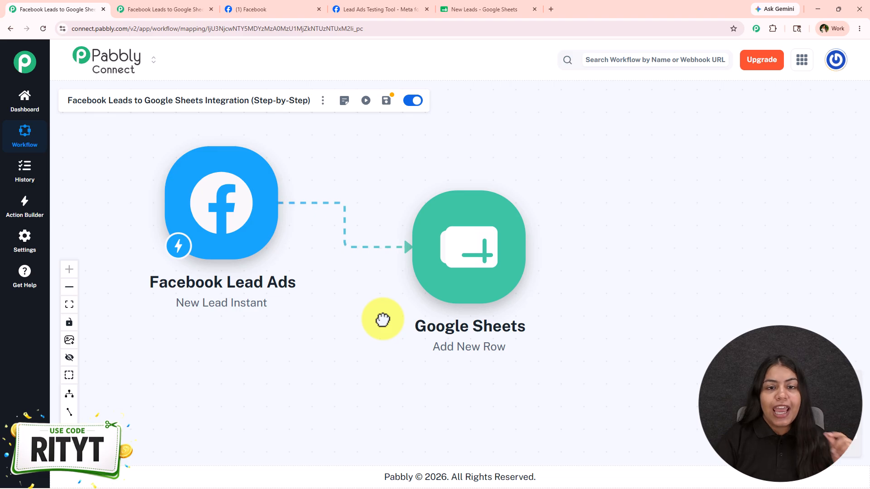
pyautogui.click(173, 11)
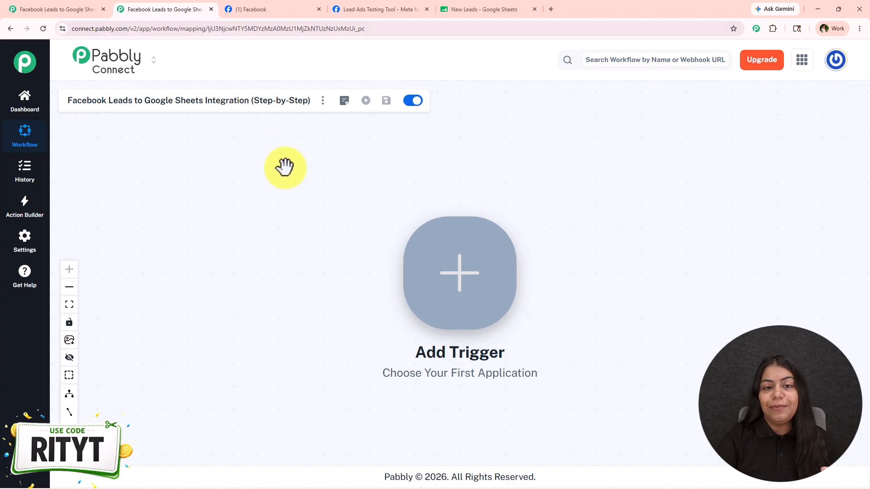
pyautogui.moveTo(383, 258); pyautogui.dragTo(382, 231)
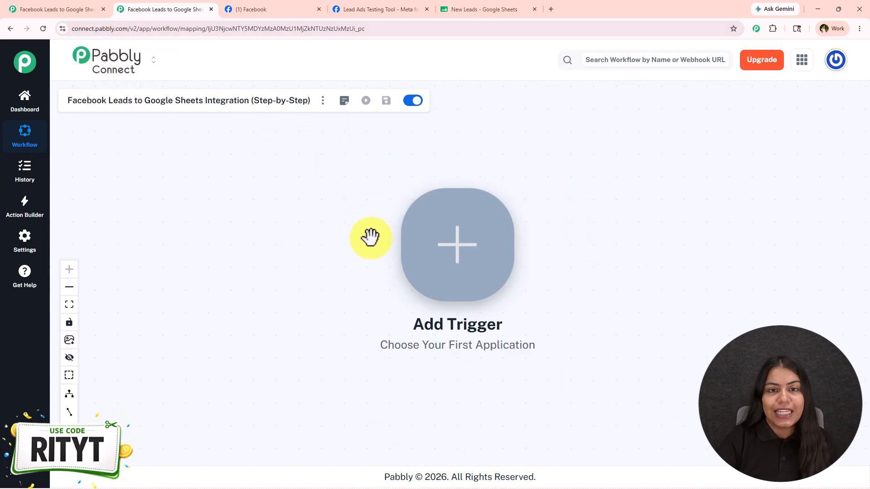
# - Open the pabbly.com/connect landing page in a new browser tab, dismiss its lifetime deal offer and read the headline
pyautogui.click(549, 8)
pyautogui.write('pa')
pyautogui.press('Return')
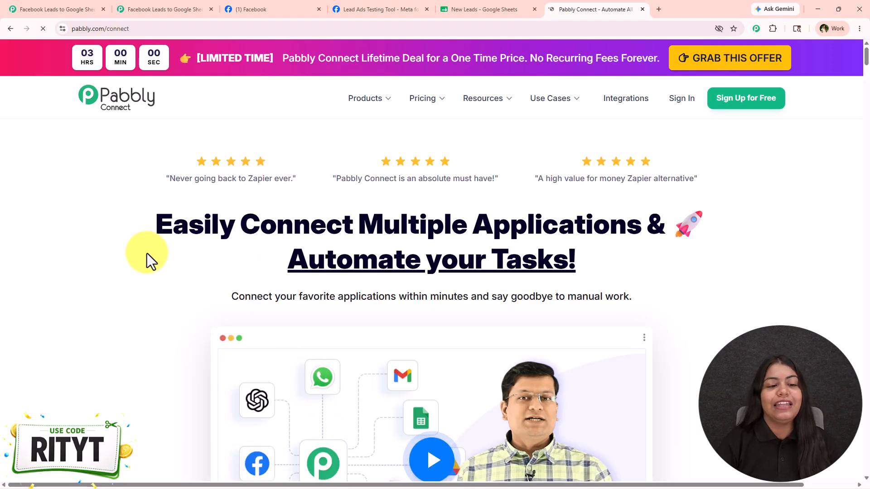
pyautogui.moveTo(157, 269); pyautogui.dragTo(662, 262)
pyautogui.click(663, 267)
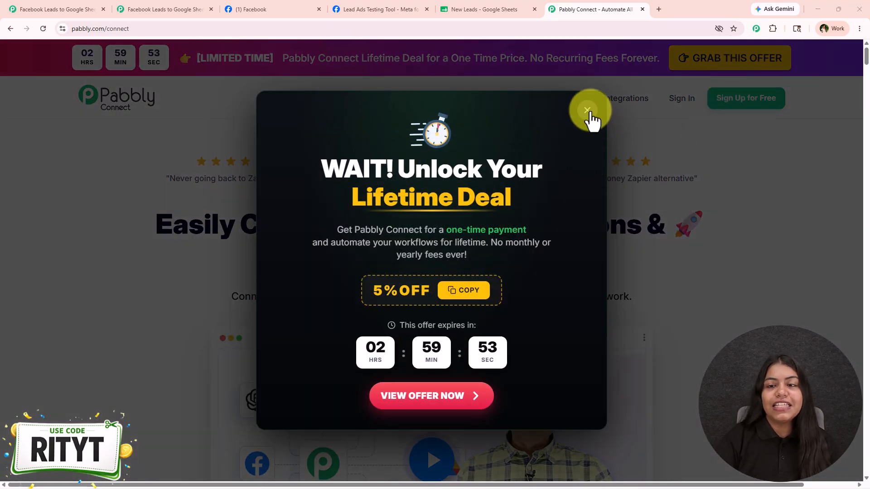
pyautogui.click(587, 110)
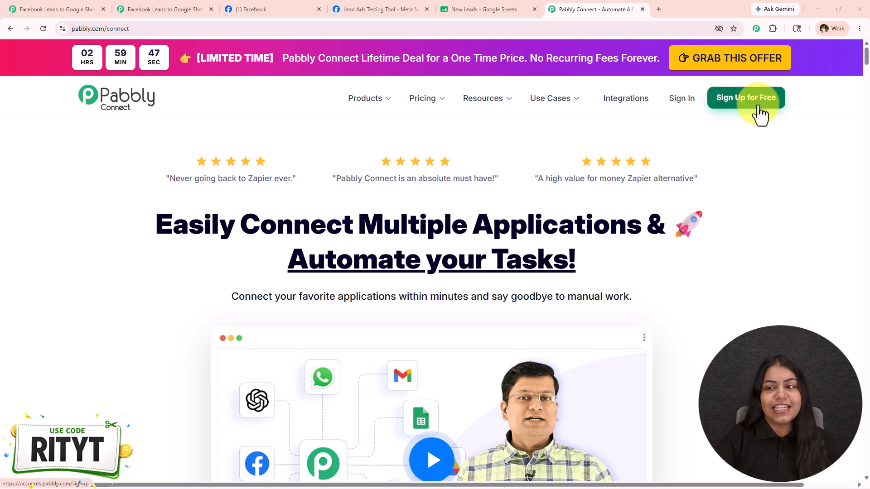
pyautogui.moveTo(138, 224); pyautogui.dragTo(648, 267)
pyautogui.click(648, 267)
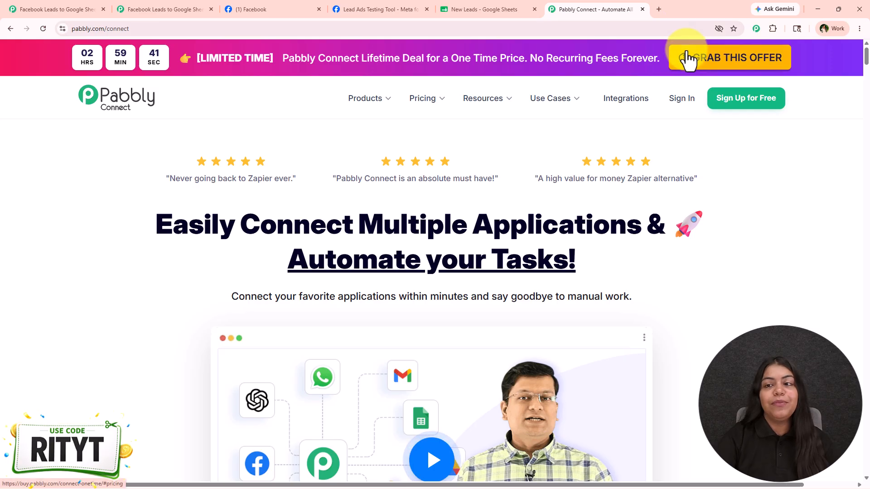
# - Examine the Pabbly Connect one-time plans, their prices and features on the lifetime offer page, and close both Pabbly website tabs
pyautogui.click(705, 57)
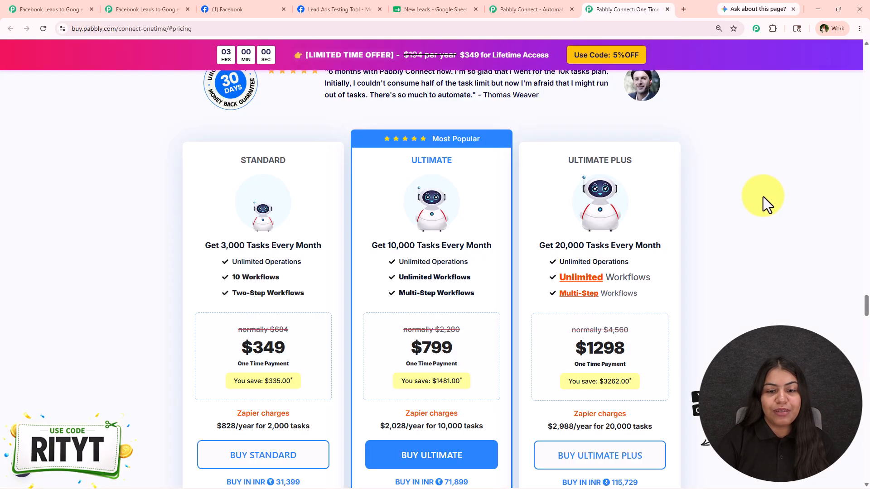
pyautogui.scroll(-5, 743, 216)
pyautogui.scroll(-3, 730, 252)
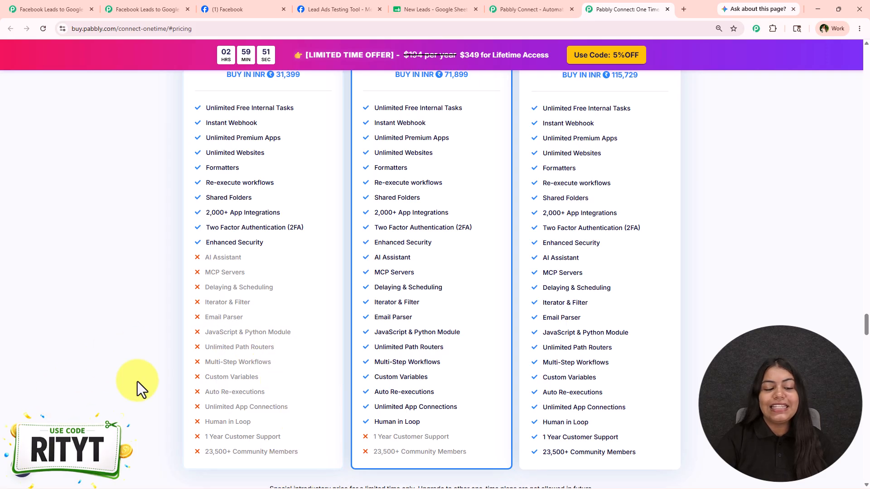
pyautogui.scroll(4, 223, 341)
pyautogui.scroll(3, 225, 343)
pyautogui.moveTo(694, 4)
pyautogui.click(556, 145)
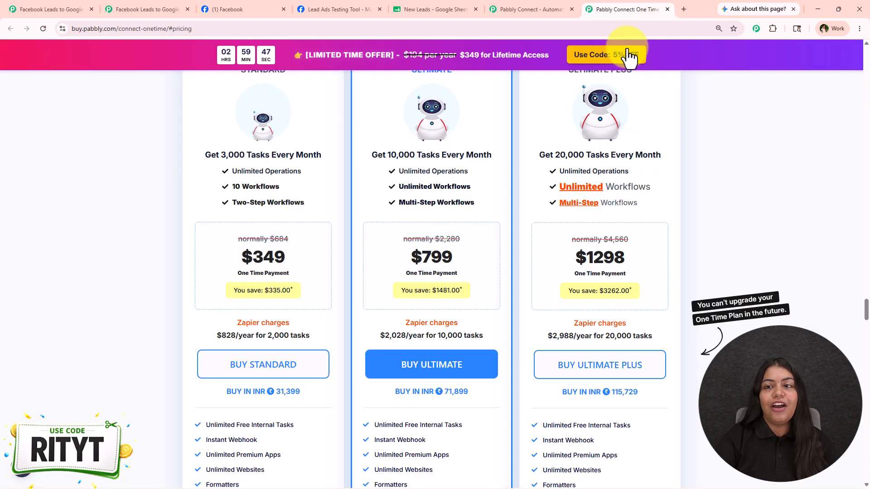
pyautogui.click(667, 10)
pyautogui.click(642, 9)
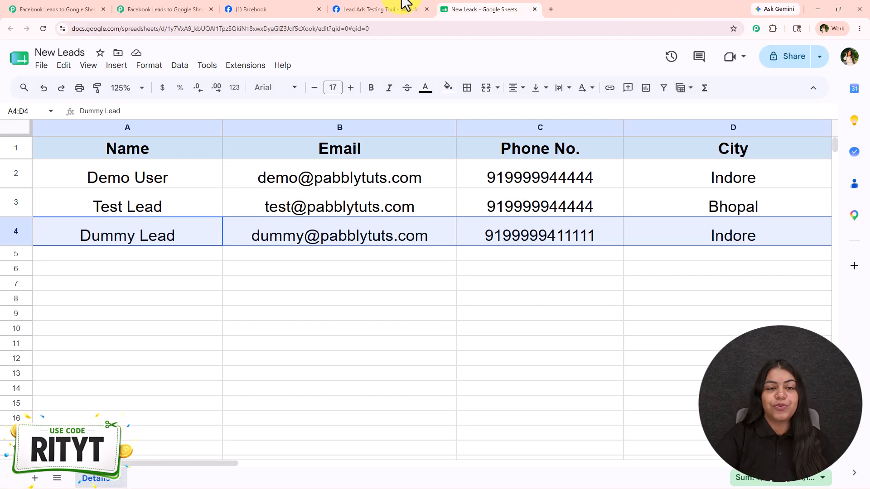
# - In the blank Pabbly Connect workflow, add a Facebook Lead Ads trigger with the New Lead Instant event
pyautogui.click(180, 8)
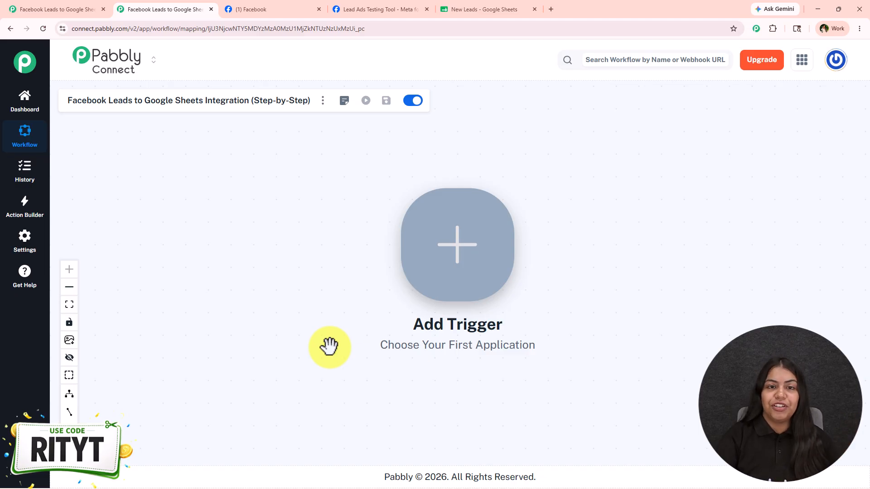
pyautogui.moveTo(691, 260); pyautogui.dragTo(456, 245)
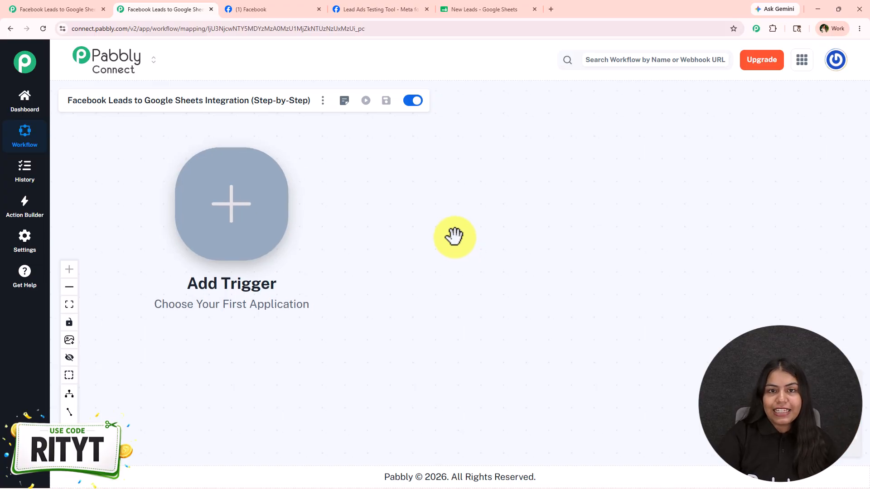
pyautogui.moveTo(411, 224); pyautogui.dragTo(646, 271)
pyautogui.moveTo(501, 281); pyautogui.dragTo(240, 248)
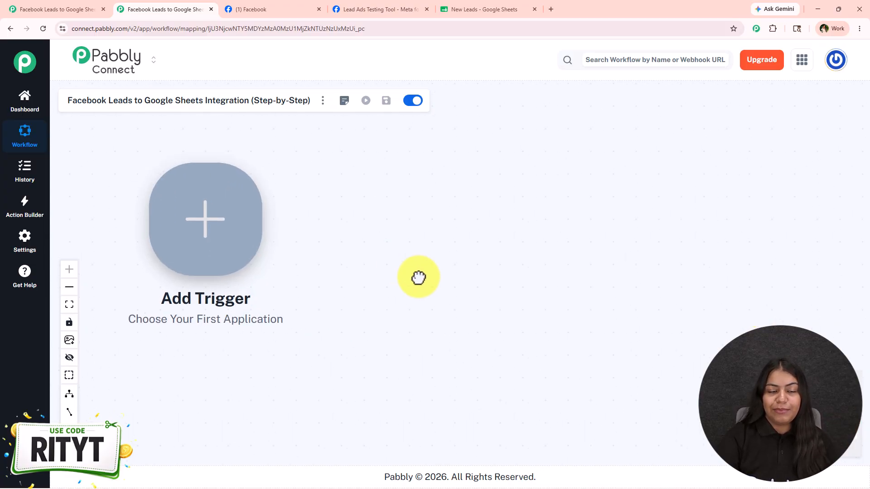
pyautogui.click(236, 202)
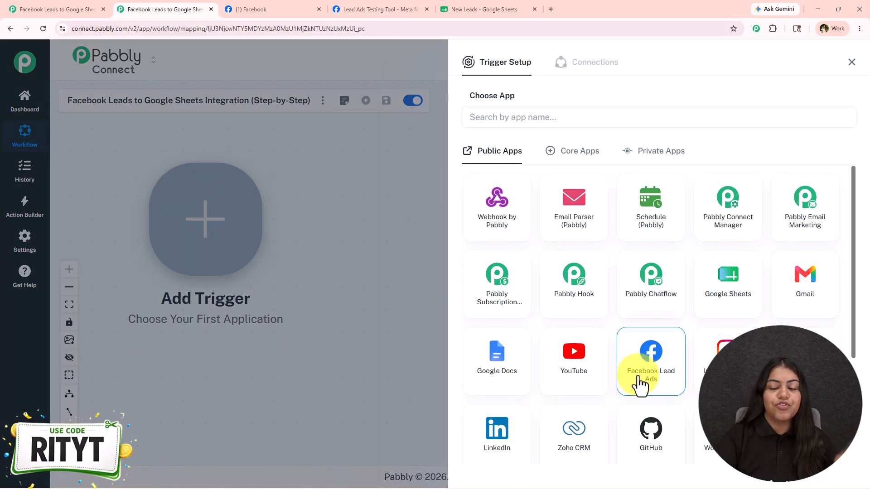
pyautogui.click(638, 380)
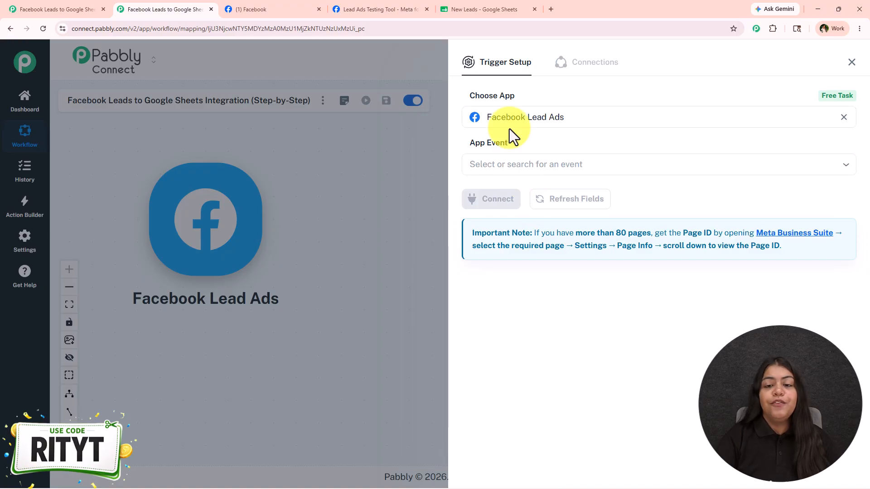
pyautogui.click(499, 162)
pyautogui.click(497, 208)
# - Add a new connection named Facebook Lead Ads #201 for the trigger, and authorise Pabbly Connect to use the logged-in Facebook account
pyautogui.click(496, 202)
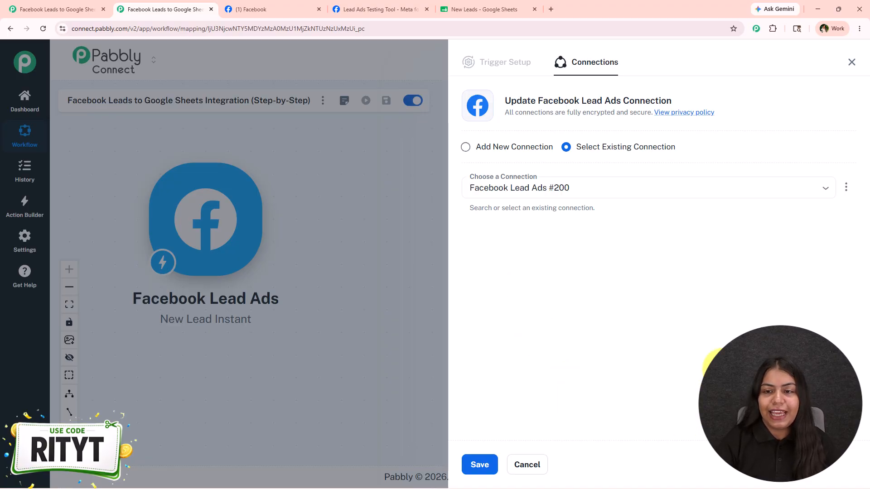
pyautogui.moveTo(679, 149); pyautogui.dragTo(579, 163)
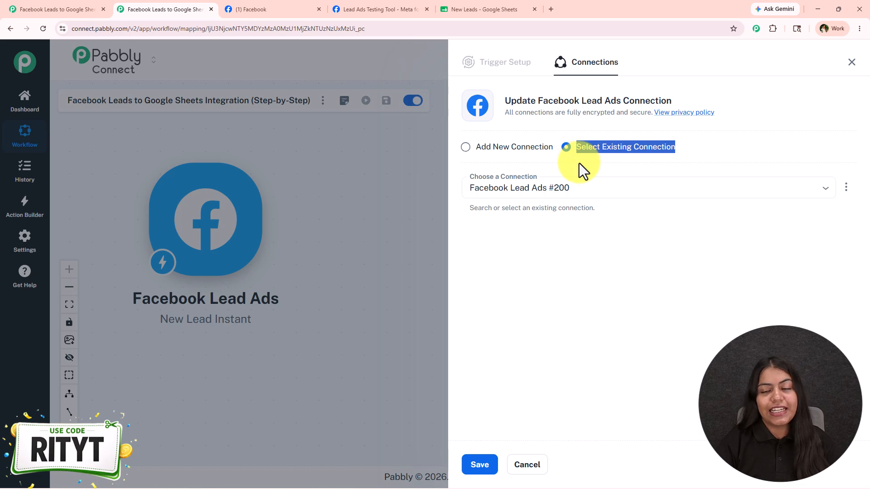
pyautogui.click(578, 164)
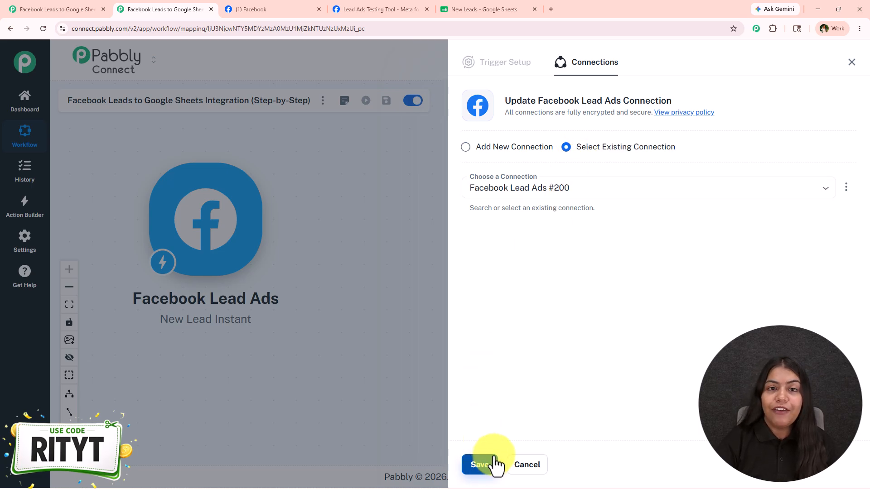
pyautogui.click(472, 148)
pyautogui.click(488, 252)
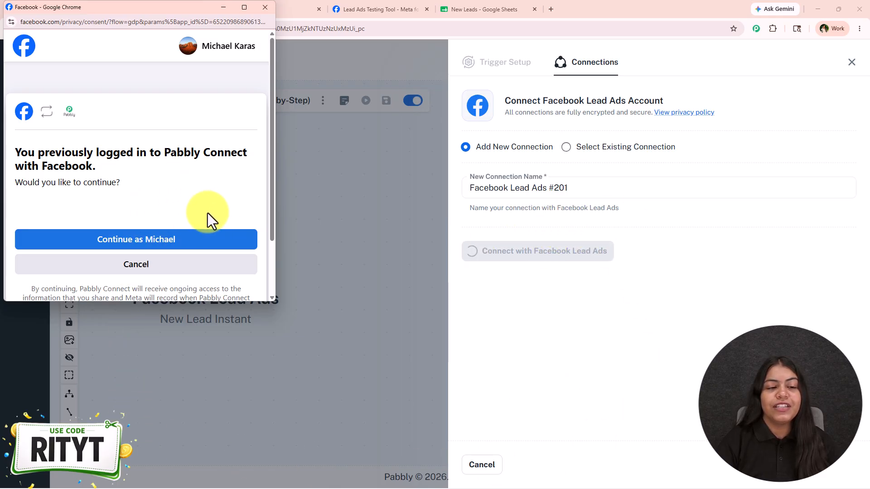
pyautogui.click(208, 240)
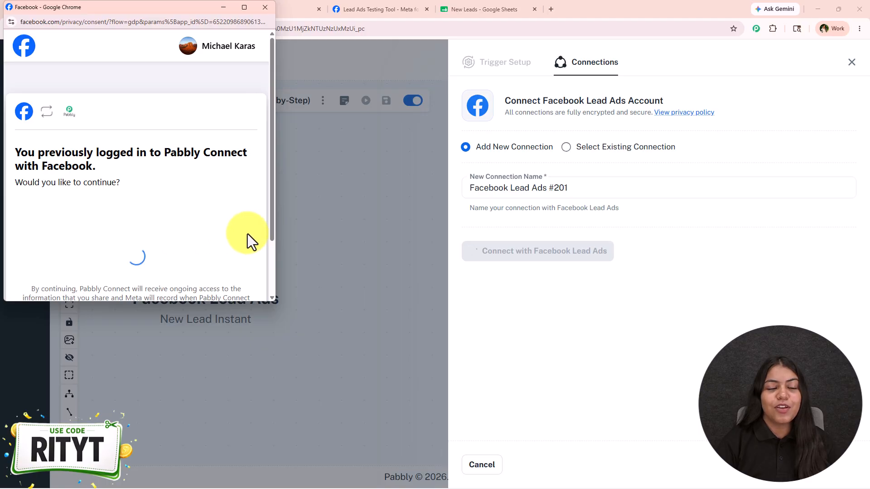
pyautogui.click(226, 230)
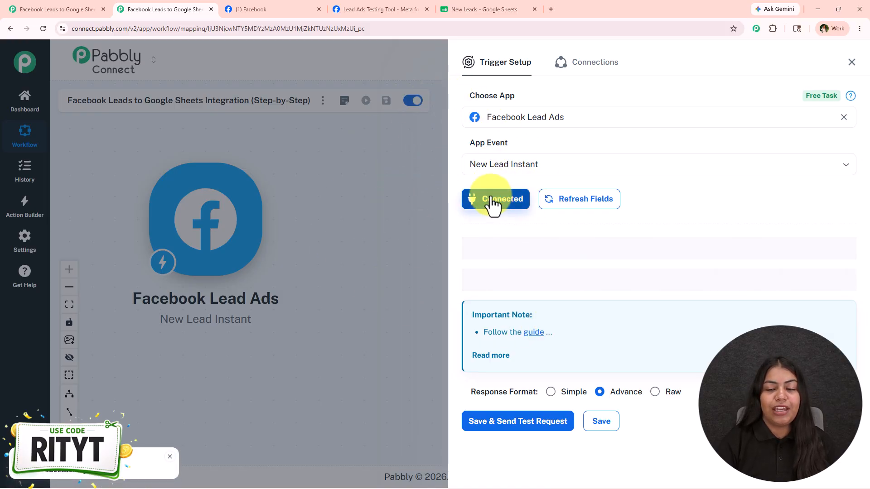
# - Check the page's name on Facebook, and set the trigger's Page Name to The Decor Cabin
pyautogui.click(574, 249)
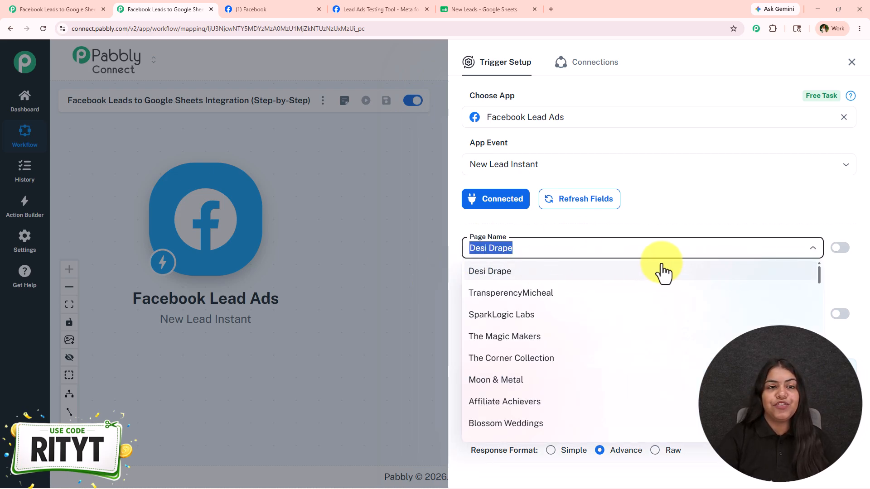
pyautogui.click(229, 9)
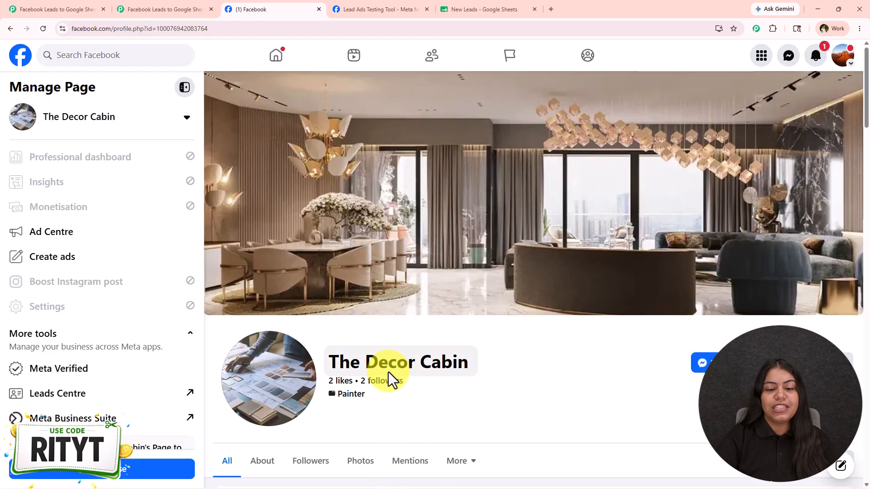
pyautogui.click(187, 9)
pyautogui.click(549, 245)
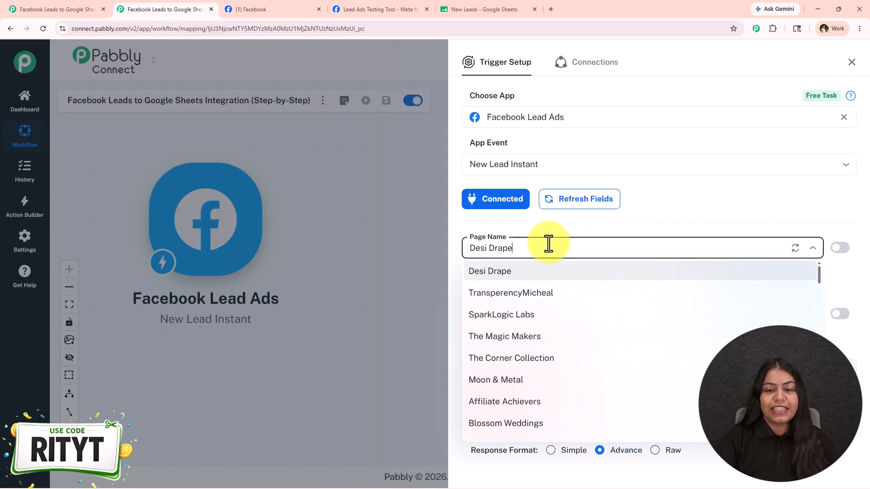
pyautogui.write('decor')
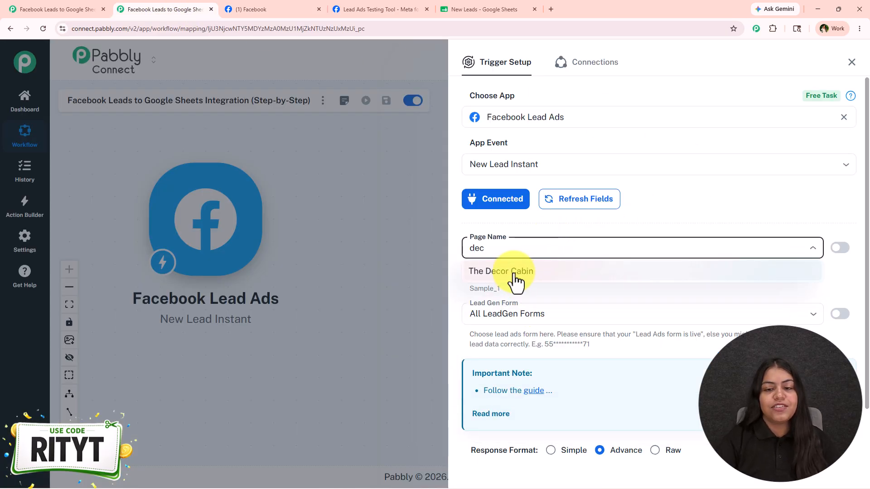
pyautogui.click(512, 272)
# - Set the trigger's Lead Gen Form to The Decor Cabin Form
pyautogui.click(526, 312)
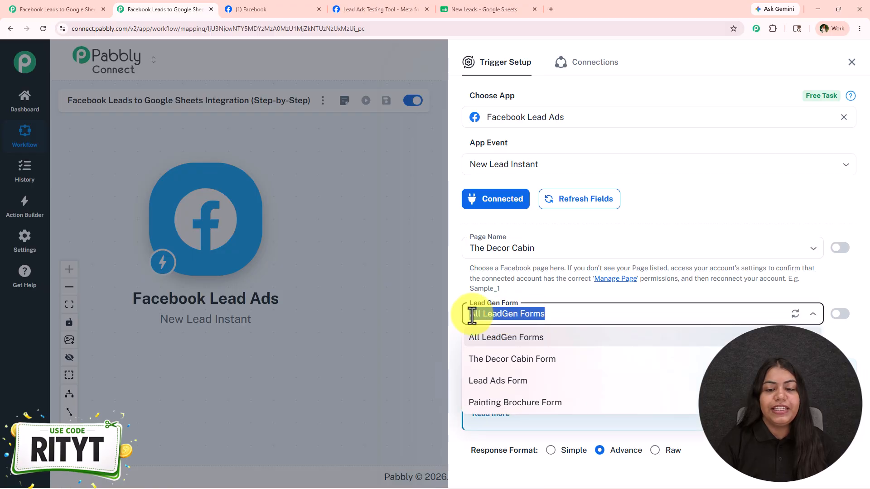
pyautogui.click(519, 361)
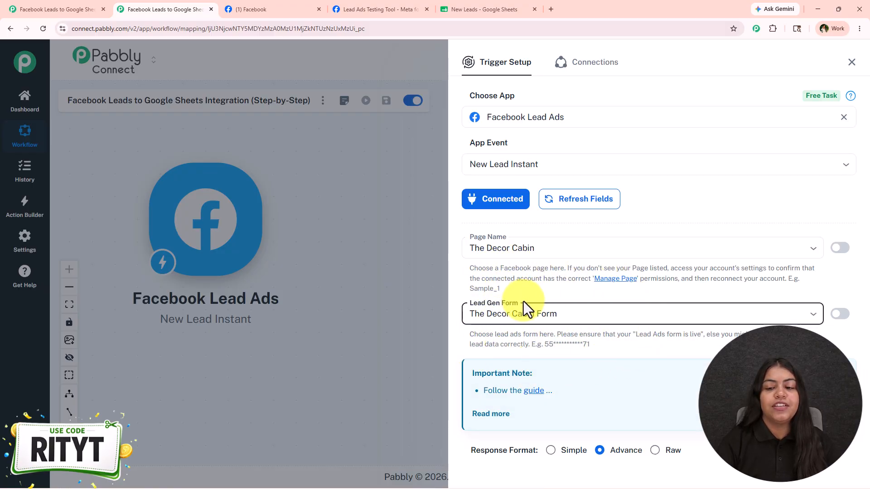
pyautogui.scroll(-1, 596, 344)
pyautogui.click(528, 249)
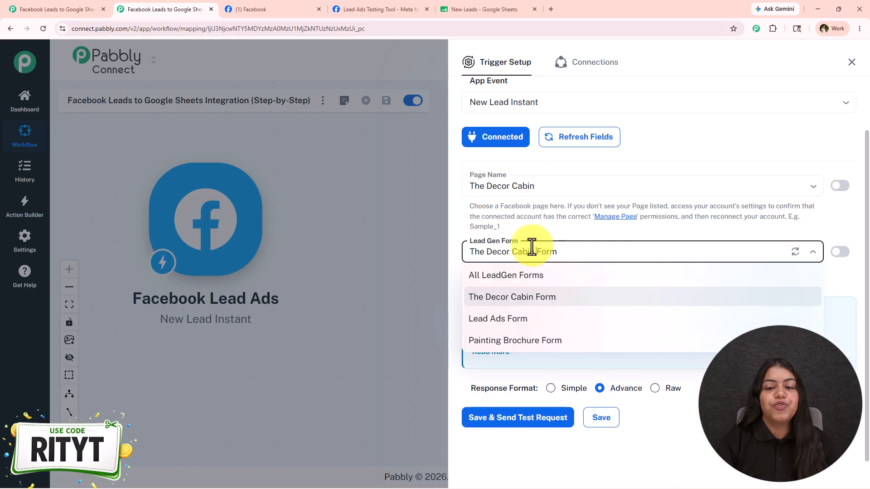
pyautogui.click(569, 228)
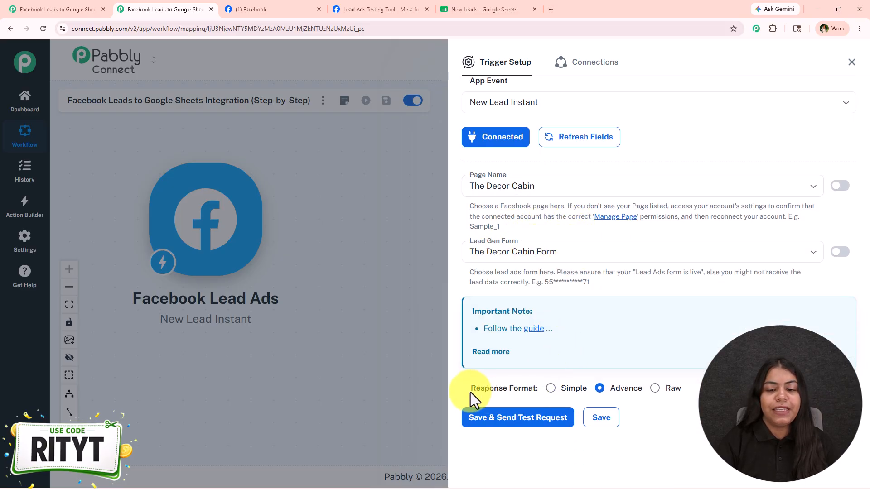
# - Set the trigger's response format to Simple, and save it with a test request to start listening for a lead
pyautogui.moveTo(471, 392); pyautogui.dragTo(567, 388)
pyautogui.click(551, 388)
pyautogui.click(533, 422)
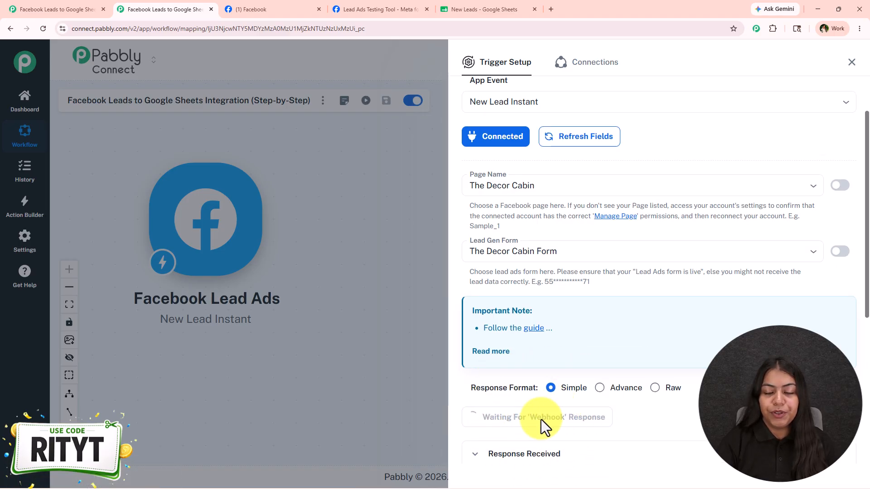
pyautogui.scroll(-3, 570, 435)
pyautogui.scroll(2, 547, 394)
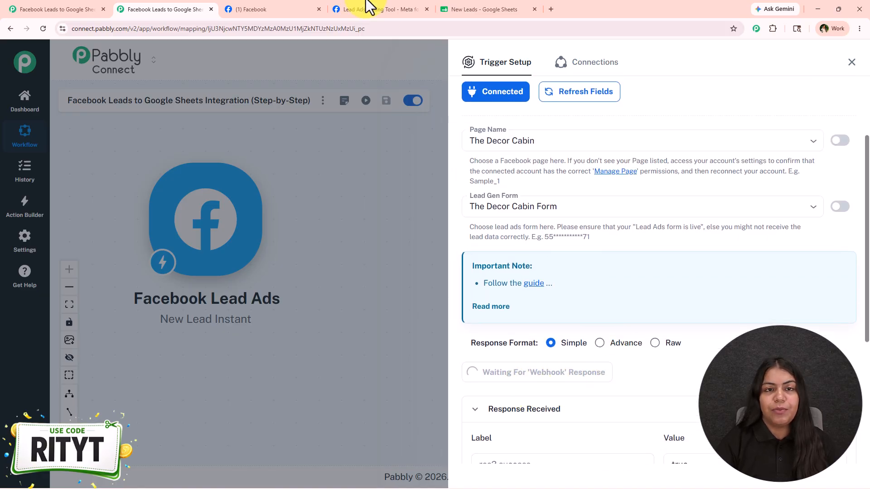
# - Search Google for "meta for developers" in a new browser tab and open the Meta for Developers site
pyautogui.click(346, 8)
pyautogui.click(567, 117)
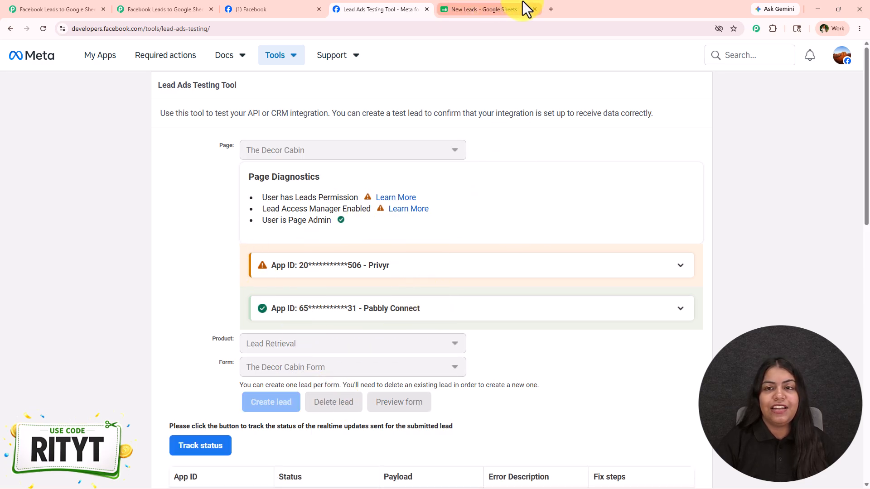
pyautogui.click(551, 9)
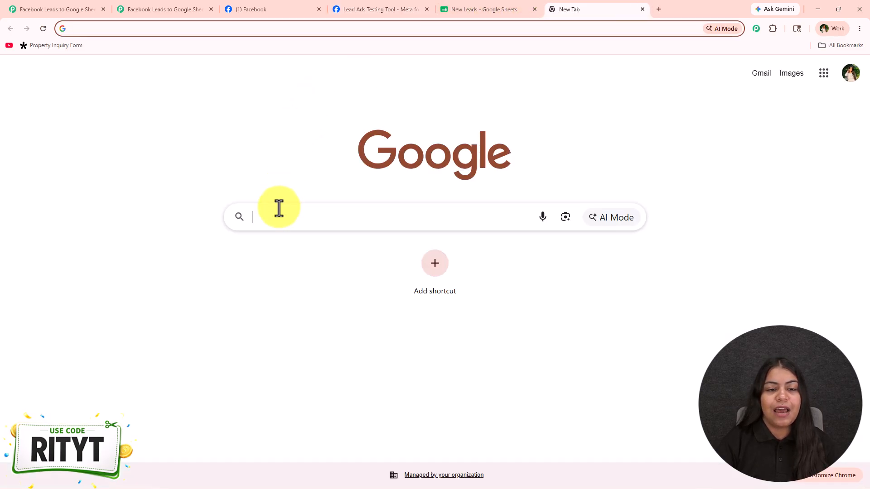
pyautogui.click(278, 217)
pyautogui.click(283, 244)
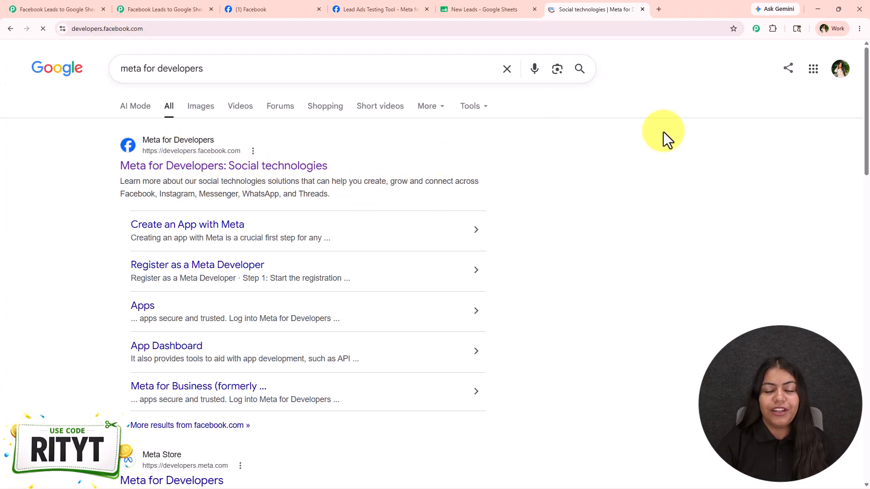
# - Open the Lead Ads RTU Debug Tool from Meta's developer tools, and close the older Lead Ads Testing Tool tab
pyautogui.click(243, 75)
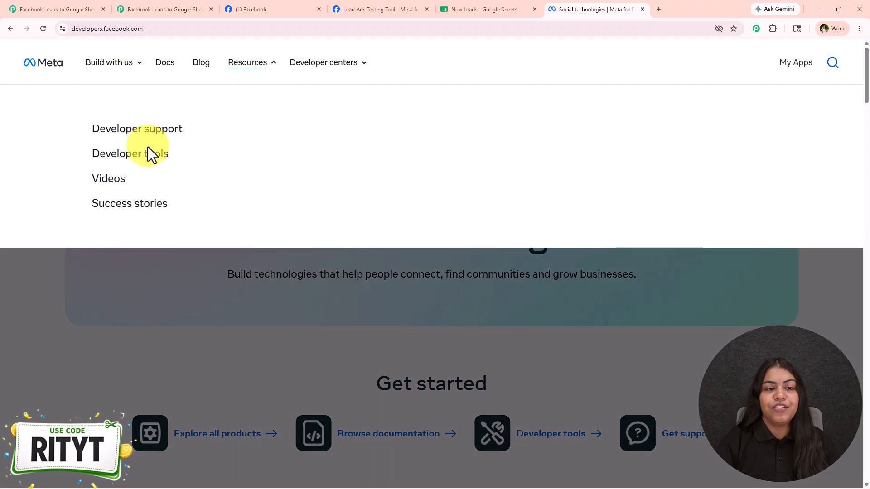
pyautogui.click(147, 149)
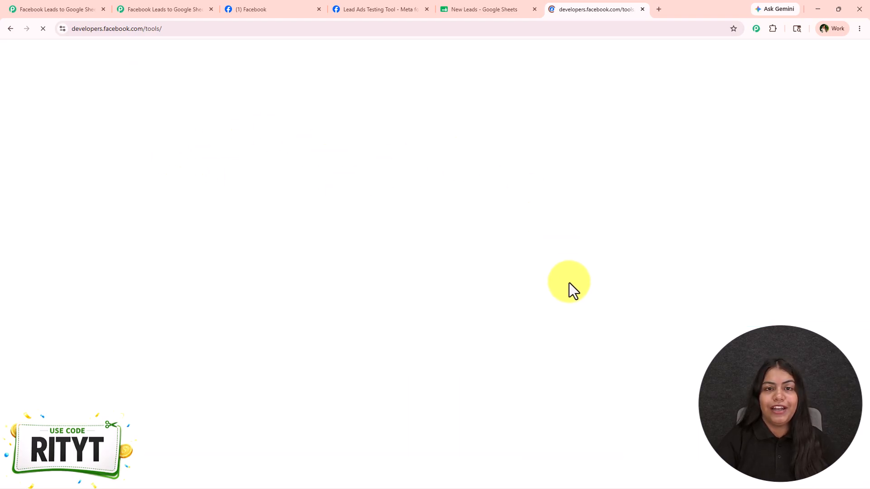
pyautogui.scroll(-5, 213, 210)
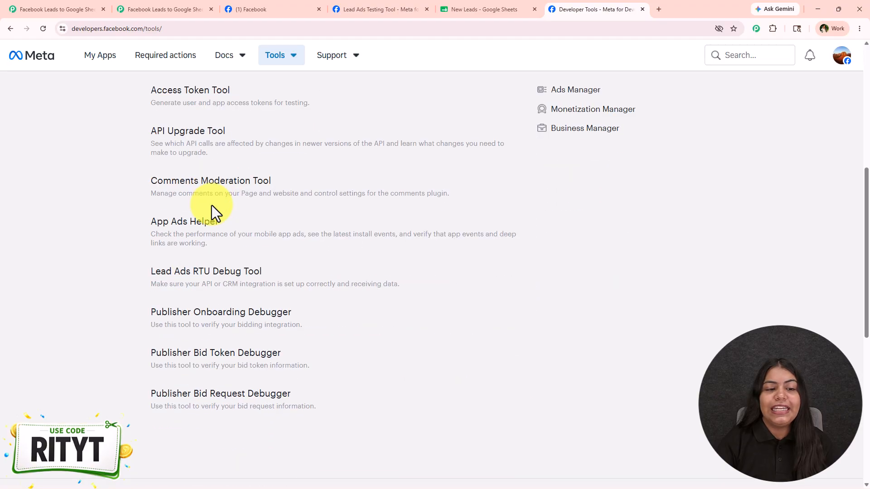
pyautogui.click(188, 285)
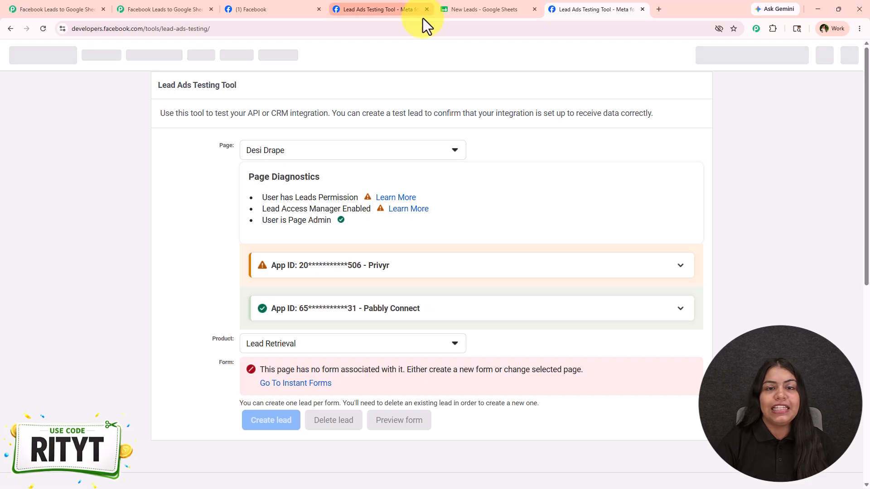
pyautogui.click(427, 9)
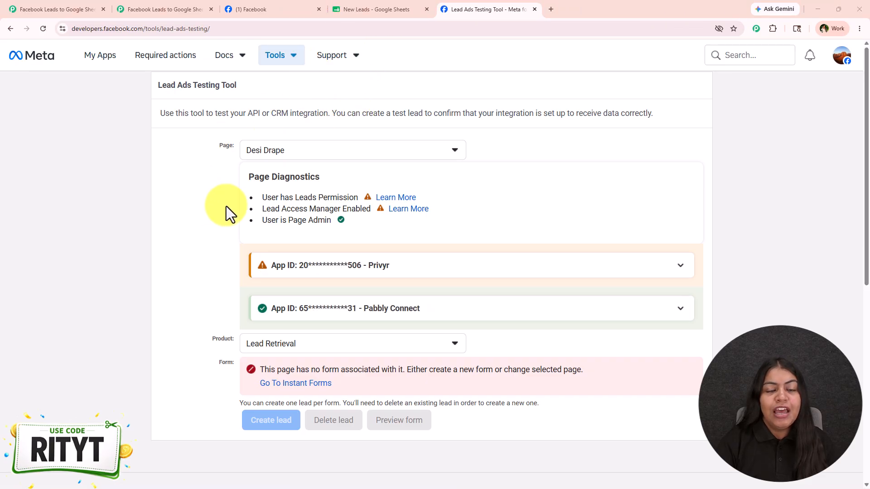
# - Set up the Lead Ads Testing Tool with The Decor Cabin page, the Lead Retrieval product and The Decor Cabin Form
pyautogui.click(277, 154)
pyautogui.write('dec')
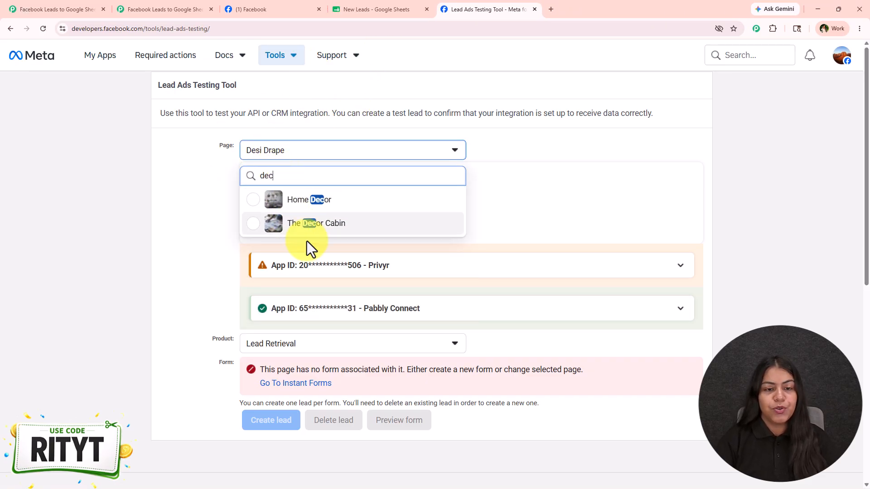
pyautogui.click(306, 233)
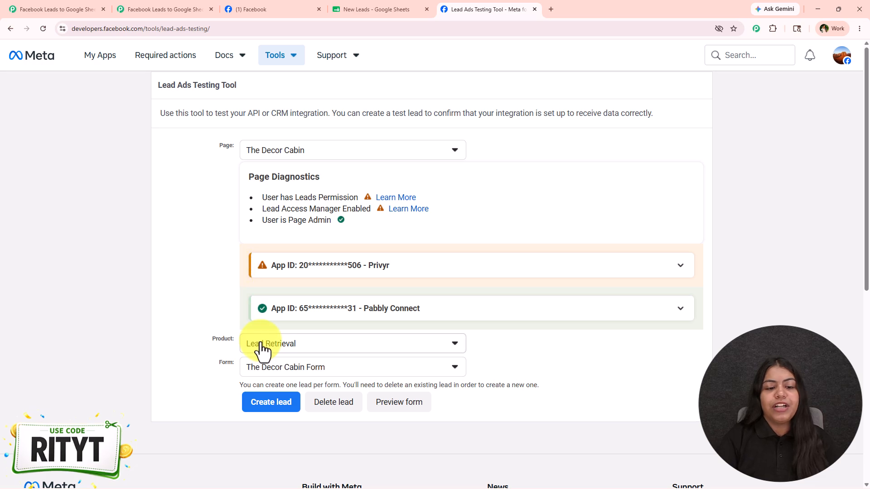
pyautogui.scroll(-1, 262, 349)
pyautogui.click(287, 327)
pyautogui.click(279, 371)
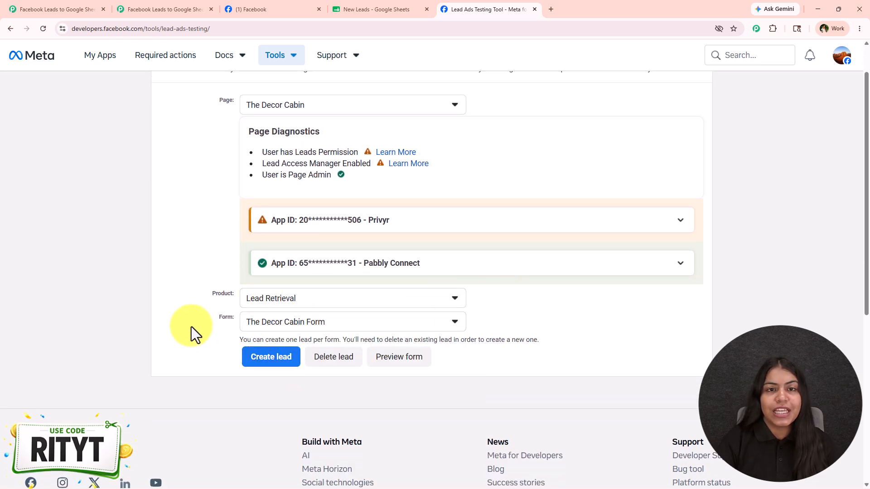
# - Preview The Decor Cabin lead form, continue to its contact fields, and enter the test lead's first and last name
pyautogui.click(412, 360)
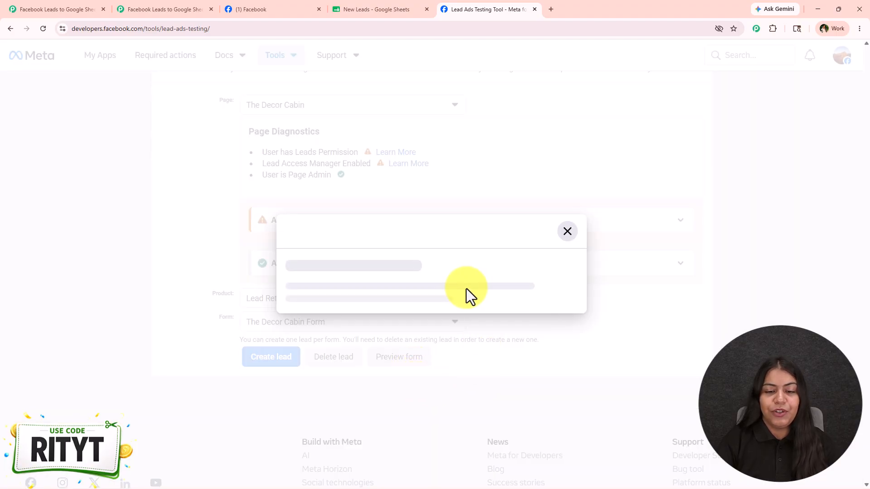
pyautogui.click(468, 440)
pyautogui.scroll(-4, 472, 410)
pyautogui.moveTo(360, 146); pyautogui.dragTo(287, 146)
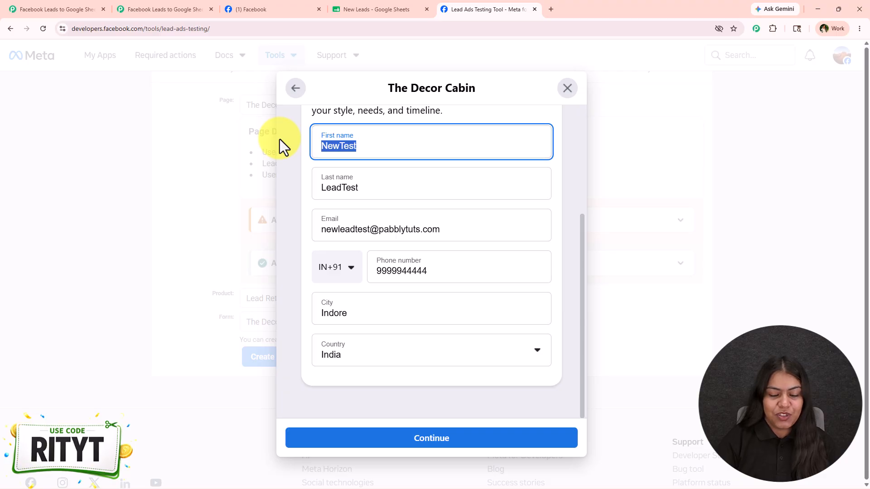
pyautogui.write('Jane')
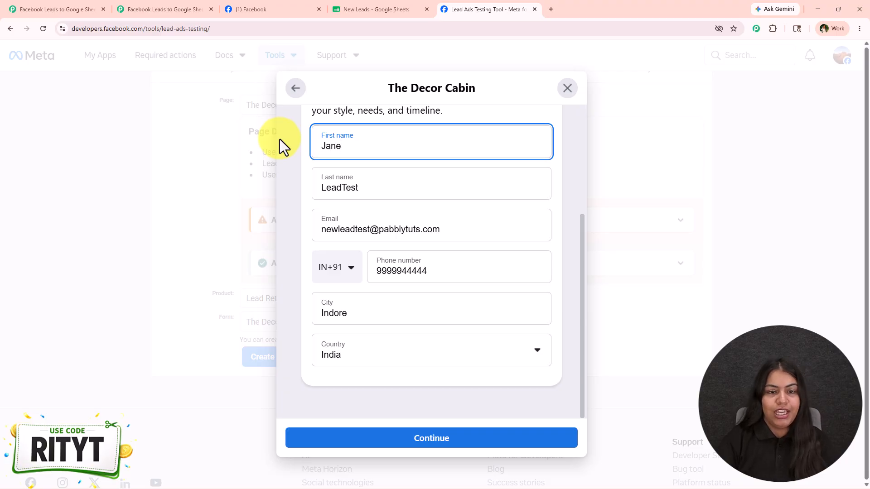
pyautogui.moveTo(396, 189); pyautogui.dragTo(261, 169)
pyautogui.write('User')
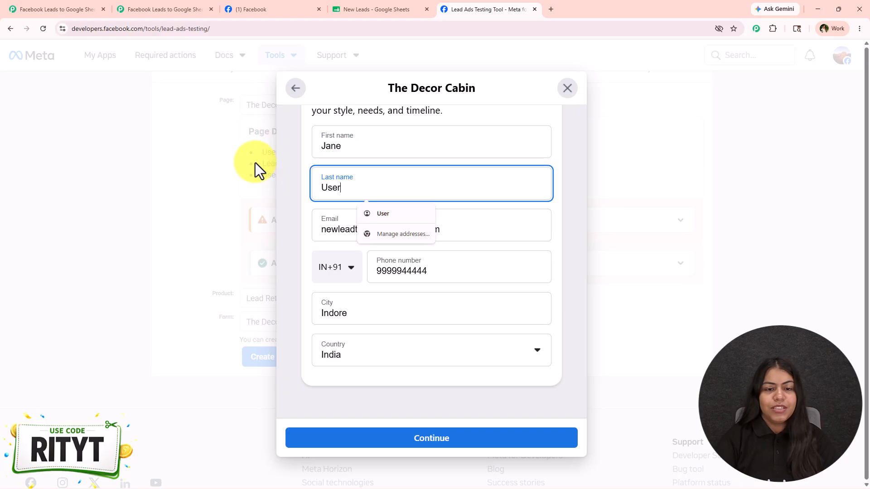
# - Fill in the test lead's e-mail and phone number, and set the city to Bhopal
pyautogui.moveTo(370, 229); pyautogui.dragTo(223, 218)
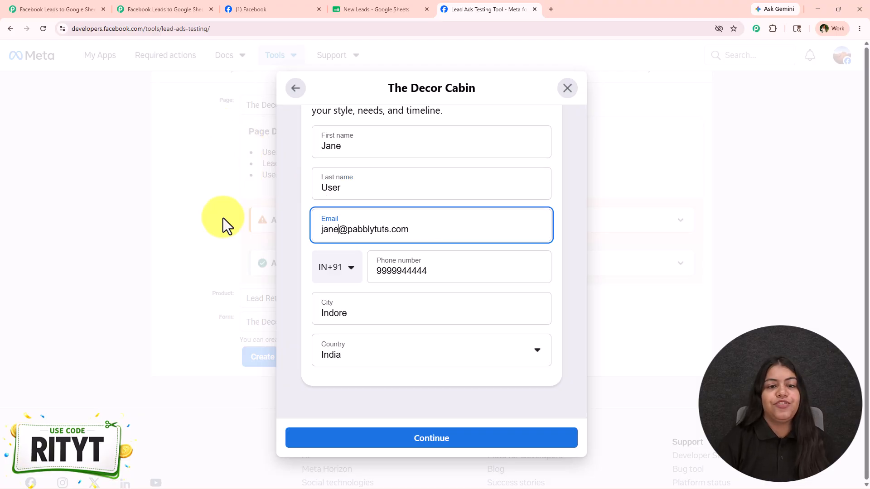
pyautogui.moveTo(445, 270); pyautogui.dragTo(311, 291)
pyautogui.write('8888888888')
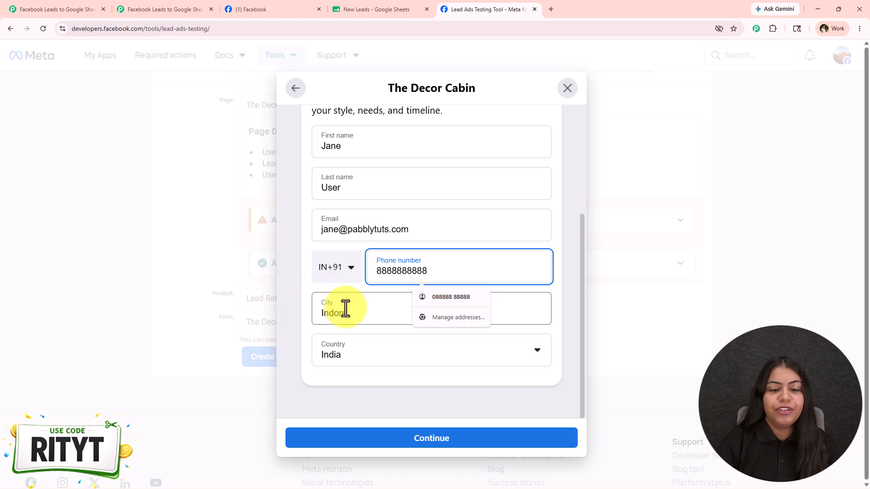
pyautogui.doubleClick(345, 312)
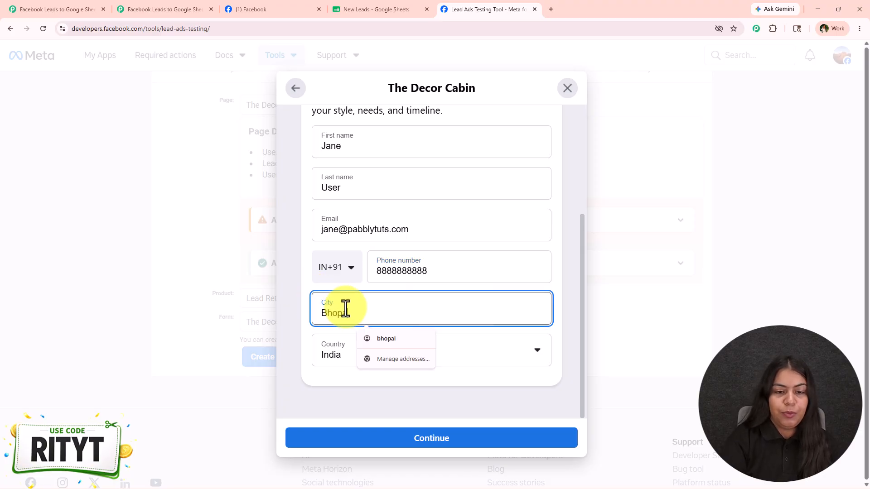
pyautogui.write('Bhopal')
pyautogui.click(302, 380)
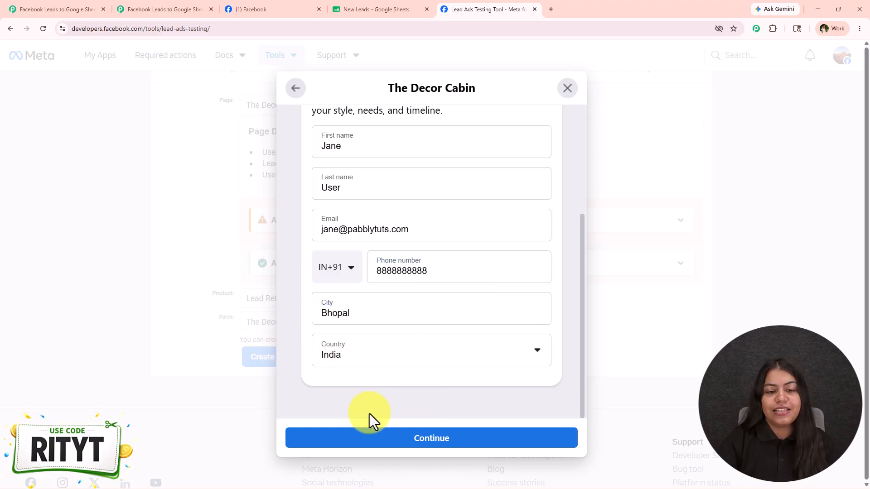
# - Re-enter Bhopal as the test lead's city, and submit the lead form through its privacy policy page
pyautogui.doubleClick(374, 307)
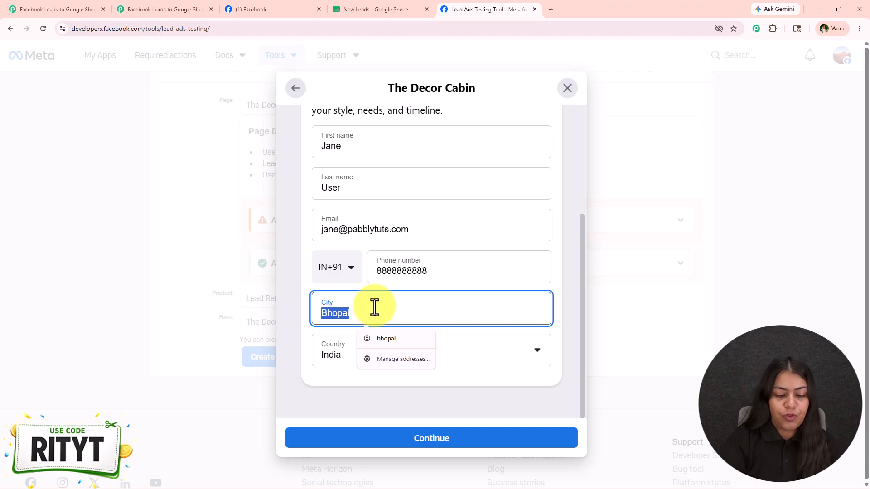
pyautogui.write('Bhoa')
pyautogui.press('BackSpace')
pyautogui.press('BackSpace')
pyautogui.press('BackSpace')
pyautogui.press('BackSpace')
pyautogui.write('Bh')
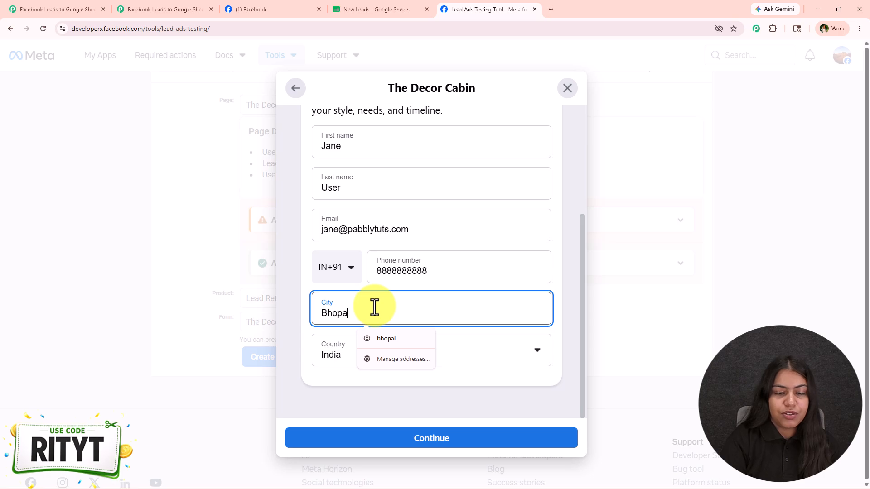
pyautogui.click(430, 429)
pyautogui.click(421, 384)
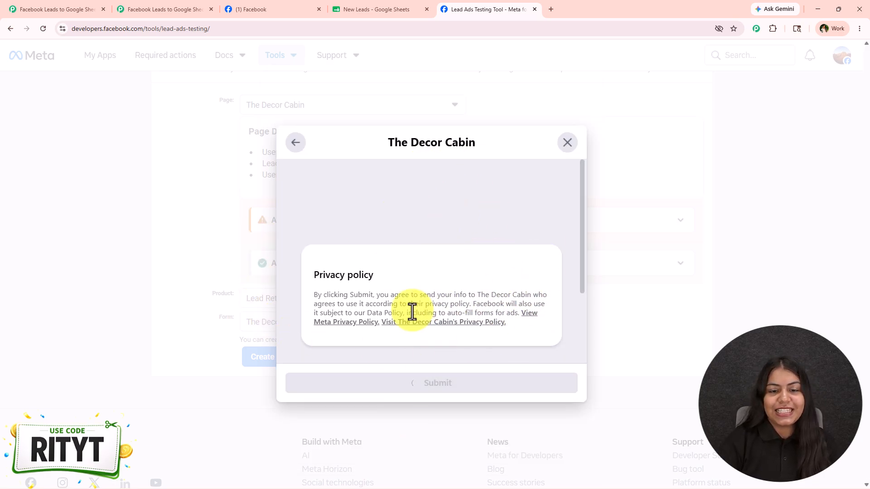
# - Return to the Pabbly Connect workflow to check the trigger's webhook response, and glance at the finished version of the workflow
pyautogui.click(132, 9)
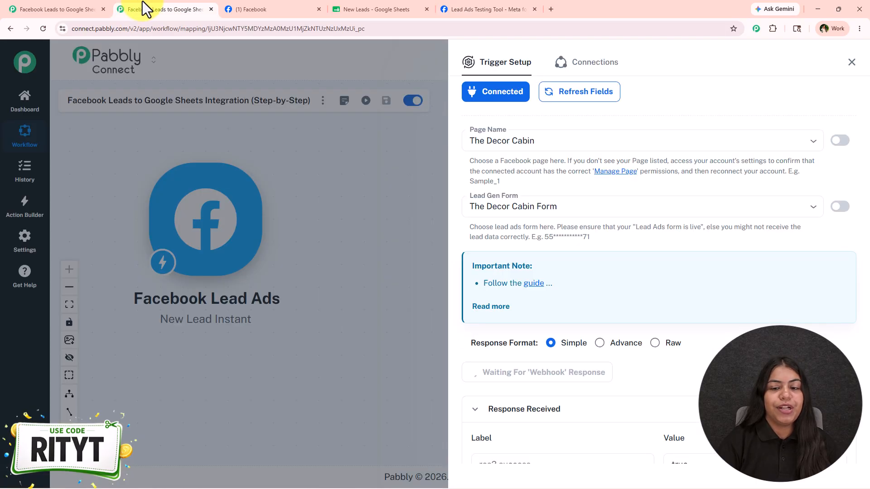
pyautogui.scroll(-3, 634, 299)
pyautogui.scroll(2, 661, 317)
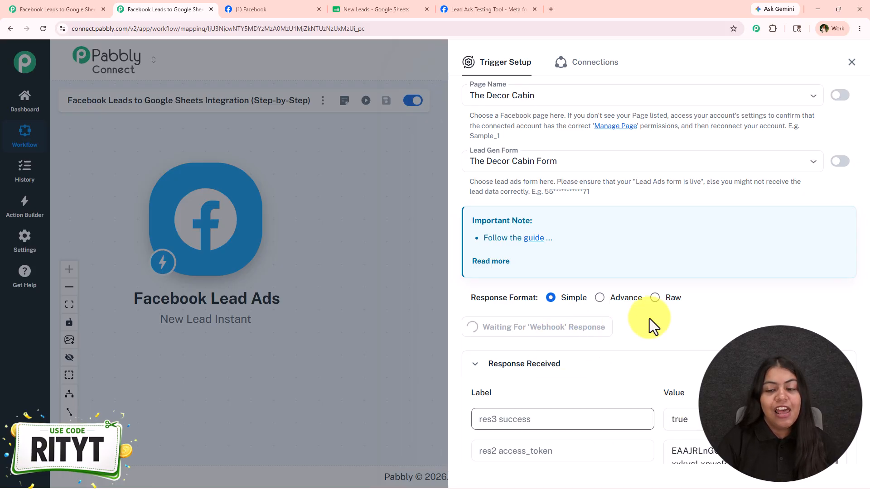
pyautogui.click(35, 9)
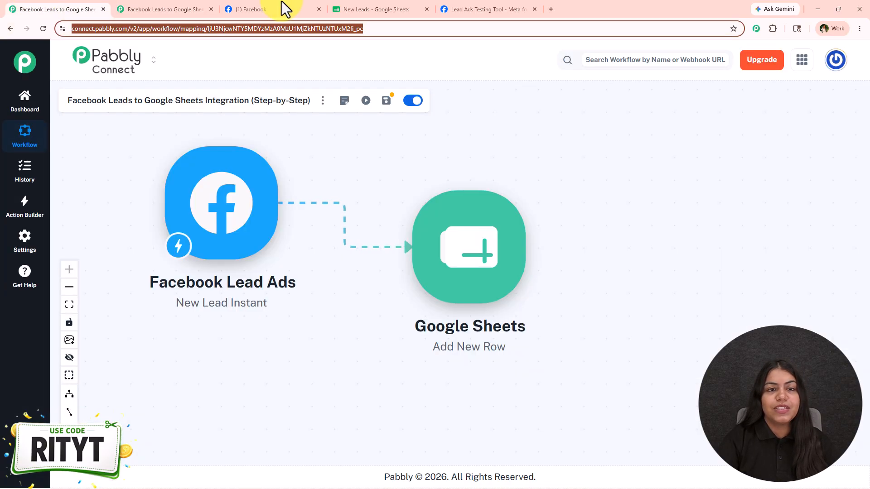
pyautogui.click(121, 7)
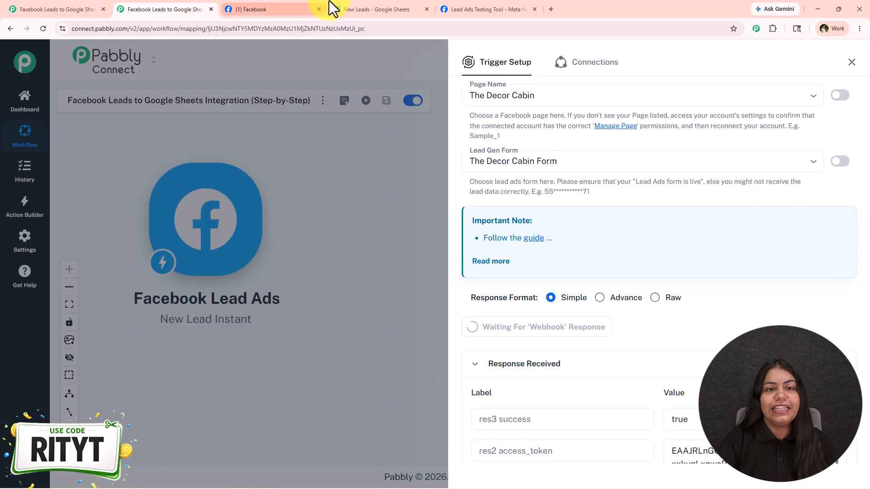
# - Examine the newest lead row in the New Leads spreadsheet, and return to the finished Pabbly Connect workflow
pyautogui.click(376, 9)
pyautogui.click(254, 312)
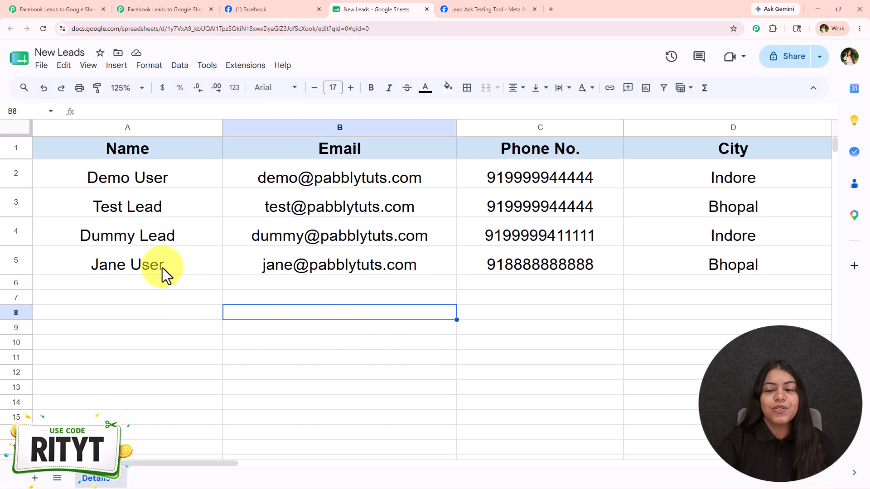
pyautogui.moveTo(162, 268); pyautogui.dragTo(643, 259)
pyautogui.click(362, 325)
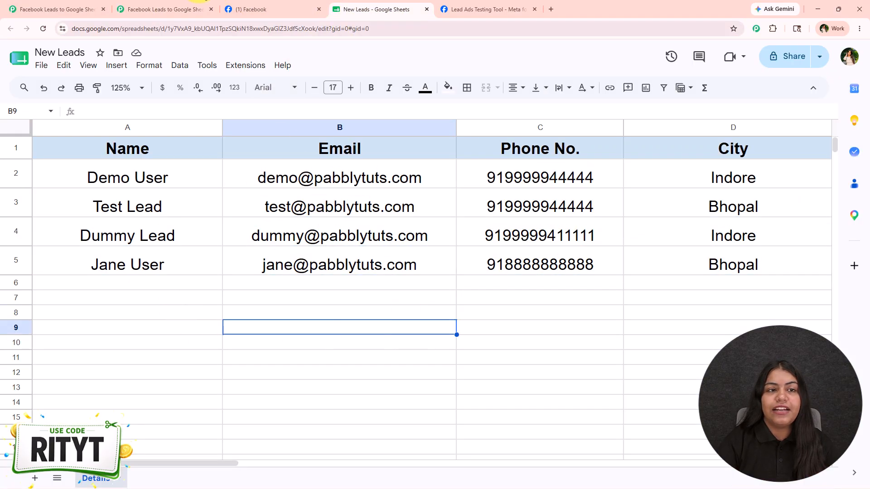
pyautogui.click(94, 9)
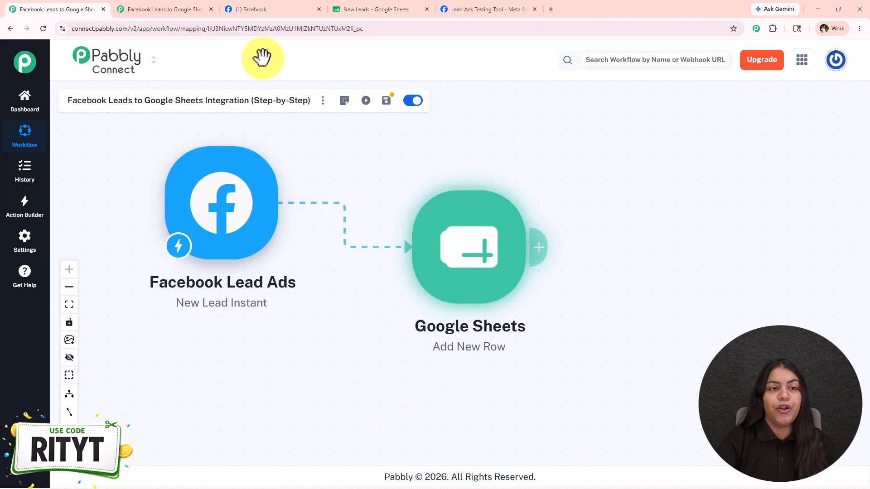
# - Review the test lead fields captured by the Facebook Lead Ads trigger in the new workflow, and close the trigger setup
pyautogui.click(154, 9)
pyautogui.scroll(-2, 557, 238)
pyautogui.scroll(-3, 539, 234)
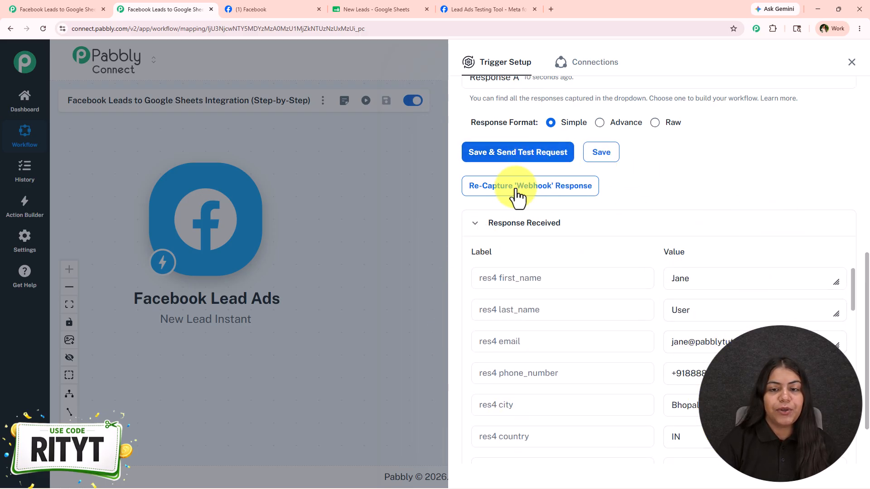
pyautogui.click(850, 63)
# - Add a Google Sheets action after the Facebook Lead Ads trigger with the Add New Row event, and proceed to its connection settings
pyautogui.moveTo(264, 237)
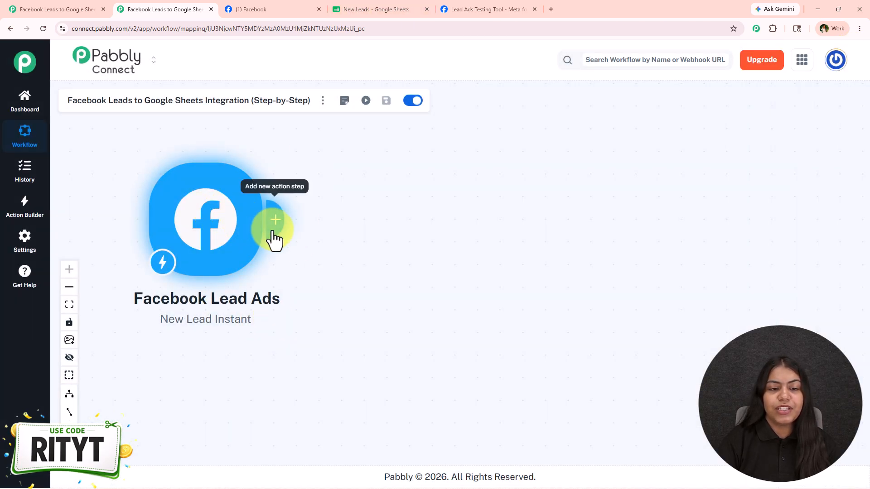
pyautogui.click(274, 222)
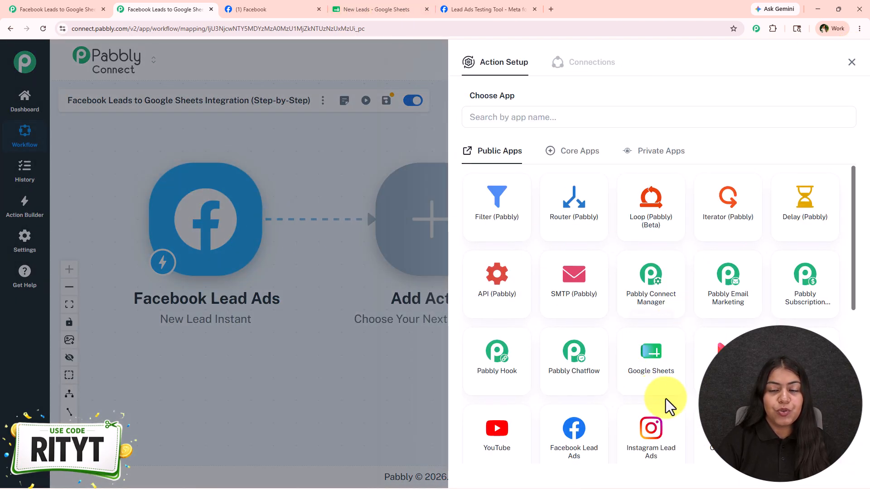
pyautogui.click(665, 393)
pyautogui.click(467, 167)
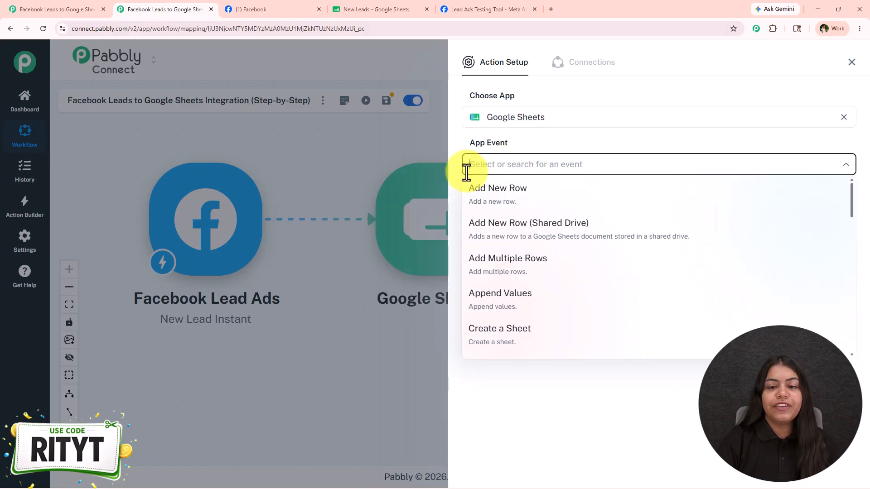
pyautogui.click(491, 206)
pyautogui.click(491, 207)
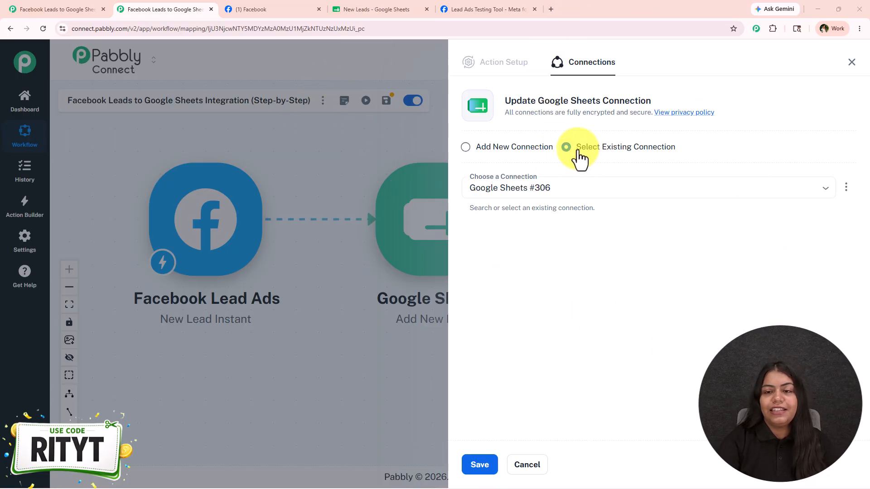
# - Add a new Google Sheets connection by signing in with the Pabbly Google account and granting Pabbly Connect Sheets access
pyautogui.moveTo(579, 151); pyautogui.dragTo(705, 151)
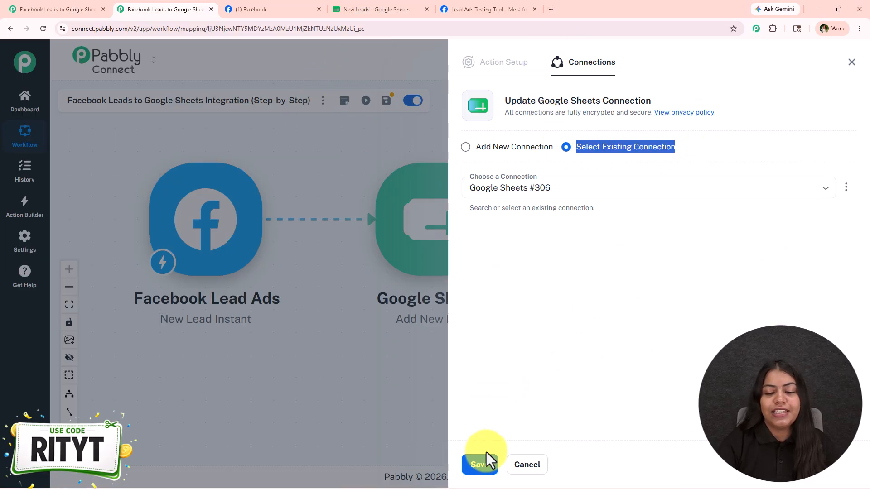
pyautogui.click(466, 147)
pyautogui.click(482, 262)
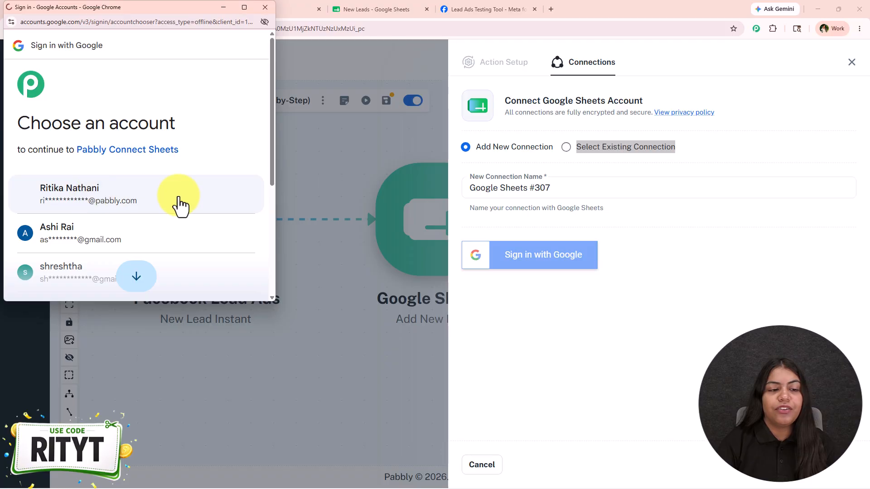
pyautogui.click(182, 191)
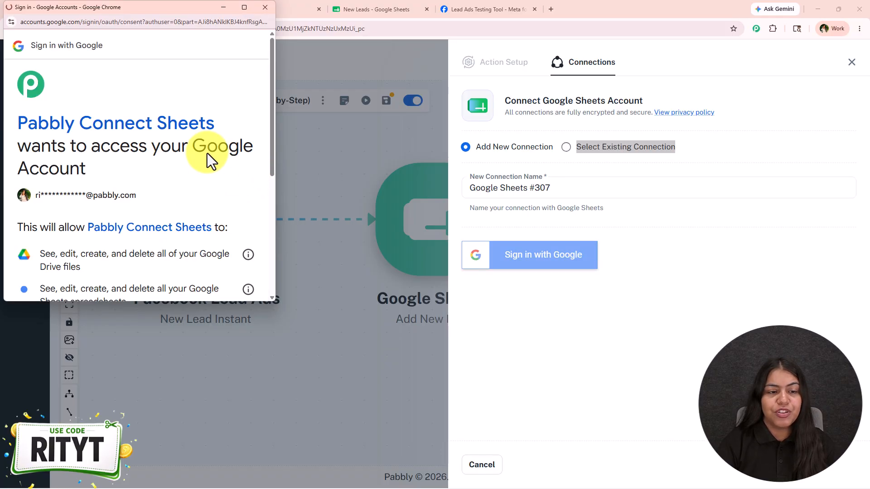
pyautogui.scroll(-5, 207, 154)
pyautogui.click(200, 297)
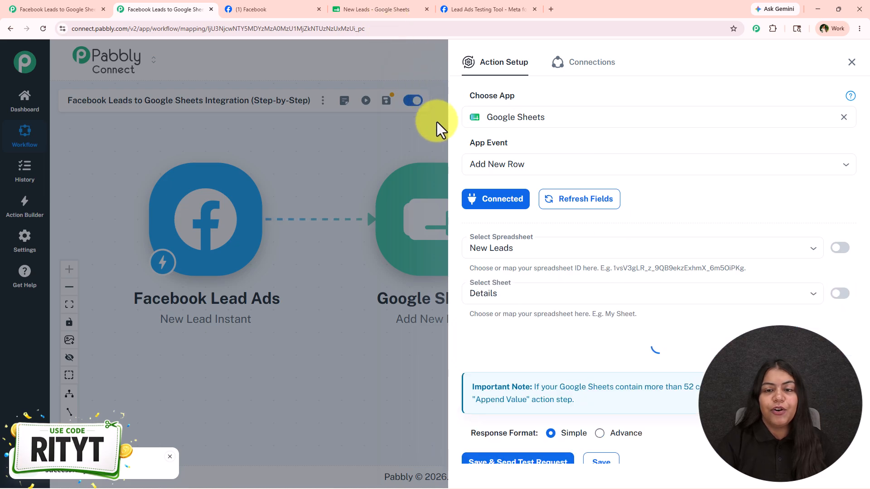
# - Compare the action's New Leads spreadsheet and Details sheet selection with the open Google Sheets file
pyautogui.scroll(-2, 466, 326)
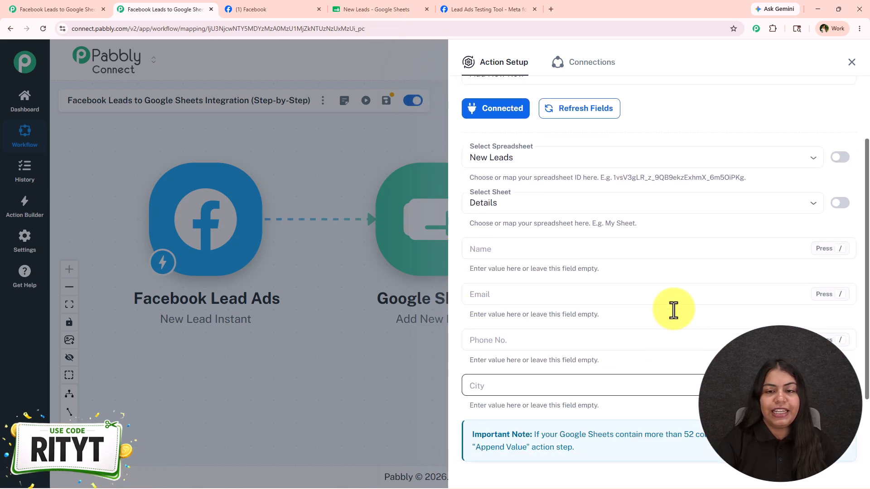
pyautogui.click(509, 154)
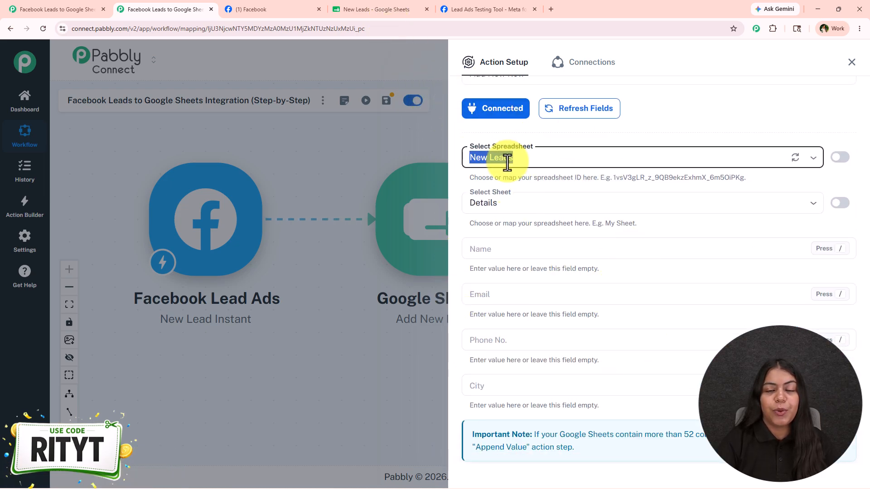
pyautogui.click(351, 10)
pyautogui.click(136, 9)
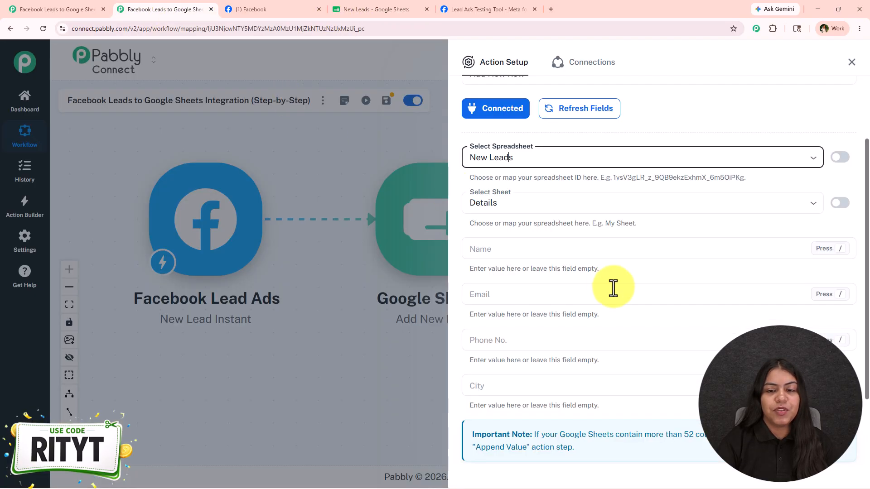
# - Map the Name column to the trigger's res4 first_name and res4 last_name values
pyautogui.click(517, 246)
pyautogui.scroll(-2, 517, 245)
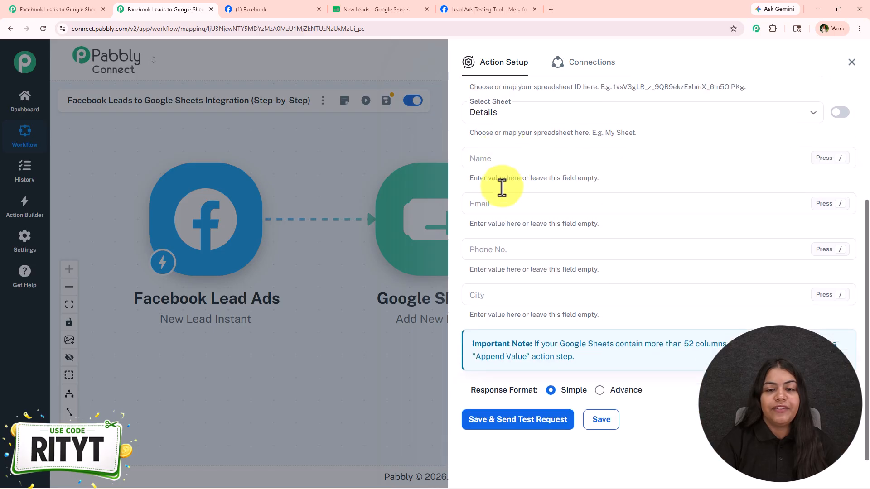
pyautogui.click(498, 156)
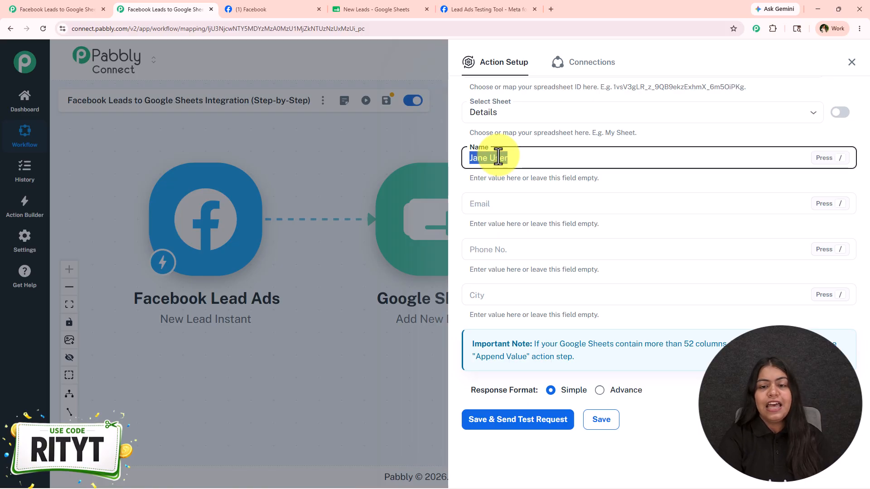
pyautogui.write('/jane')
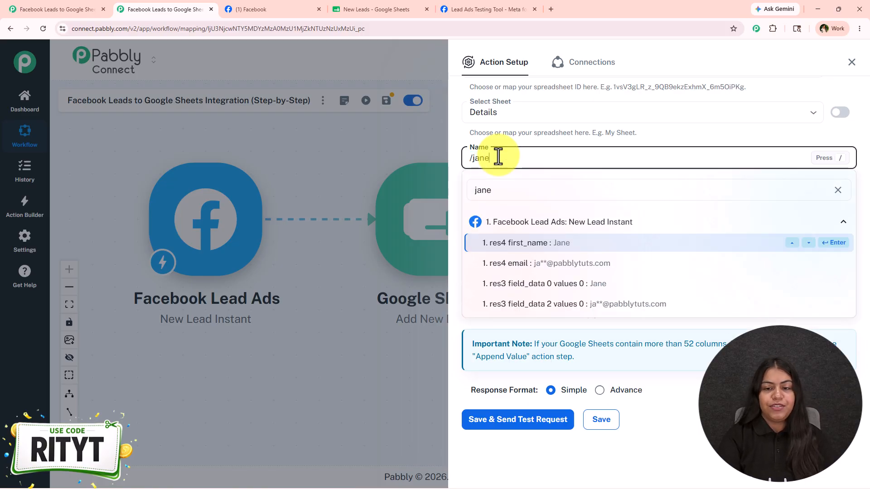
pyautogui.press('Return')
pyautogui.write('/la')
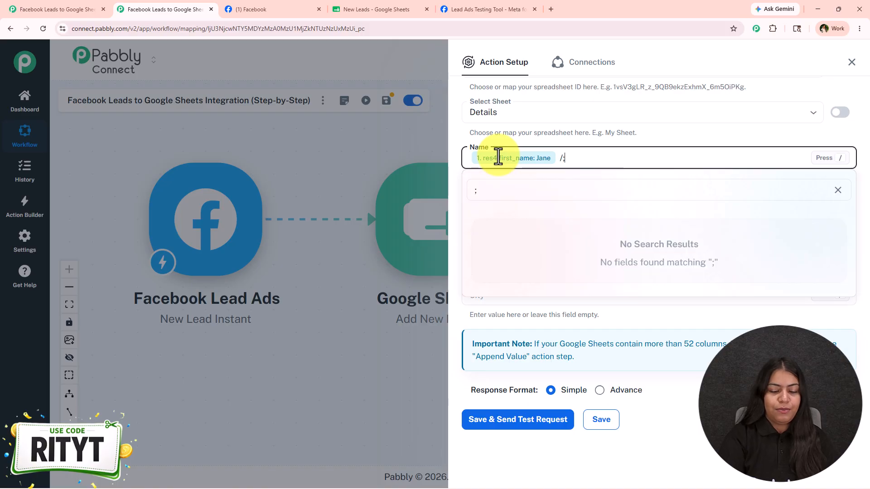
pyautogui.write('st')
pyautogui.press('Return')
# - Map the Email, Phone No. and City columns to the trigger's res4 email, res4 phone_number and res4 city values
pyautogui.click(494, 208)
pyautogui.write('/e')
pyautogui.press('Return')
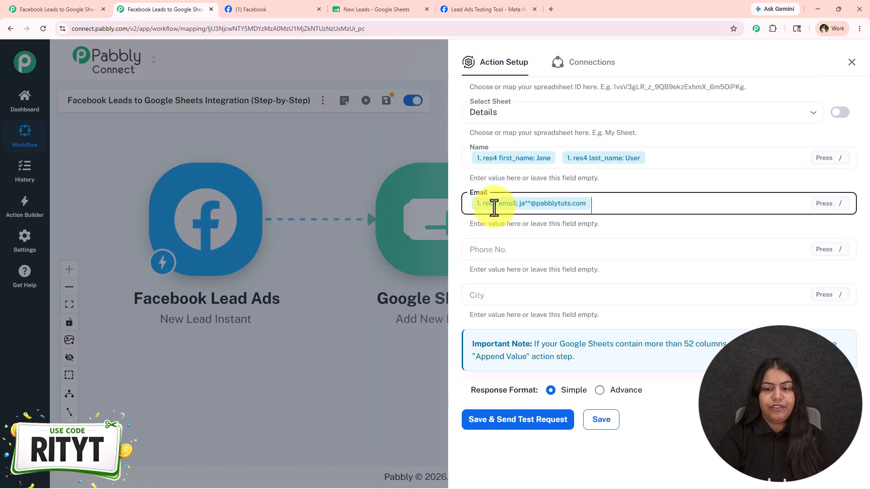
pyautogui.click(482, 249)
pyautogui.write('/')
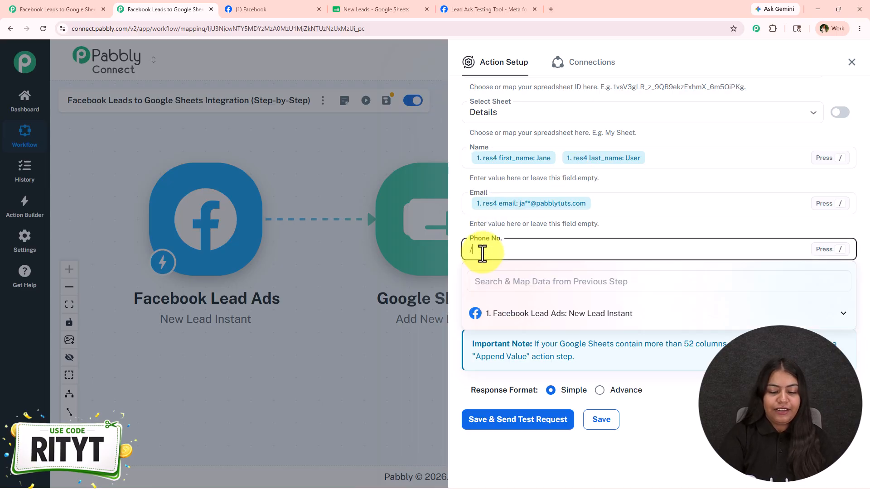
pyautogui.write('+')
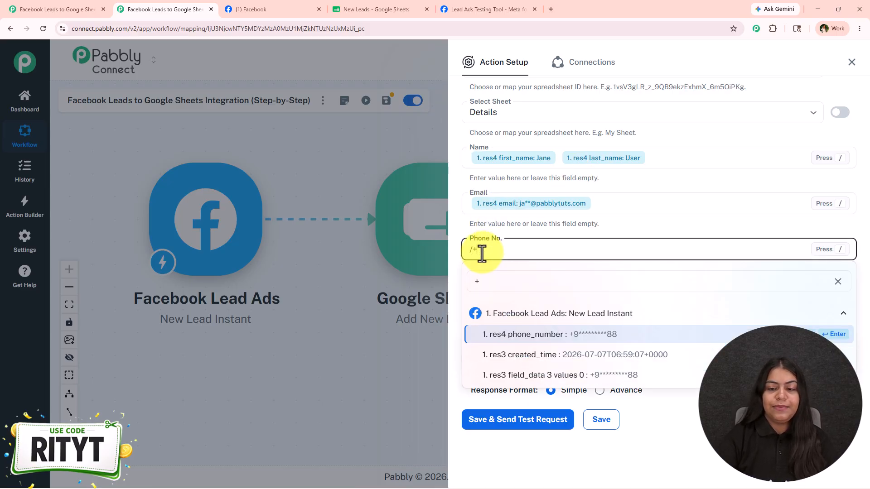
pyautogui.press('Return')
pyautogui.click(496, 295)
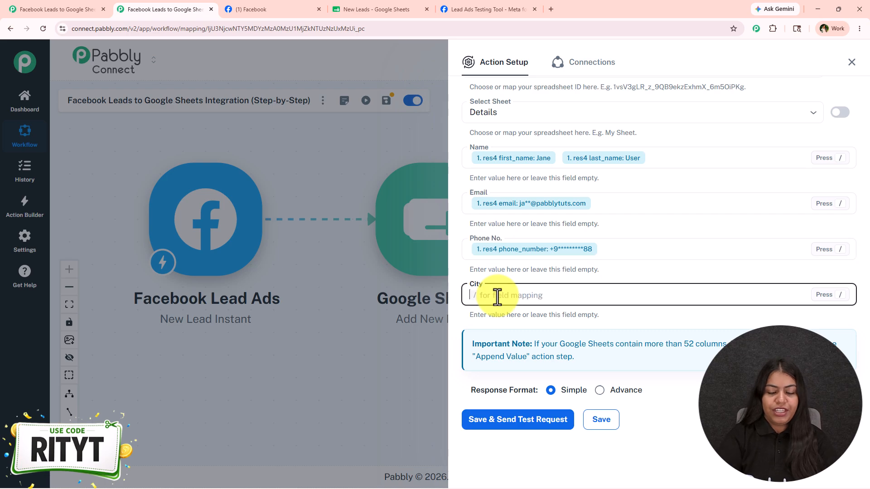
pyautogui.write('/city')
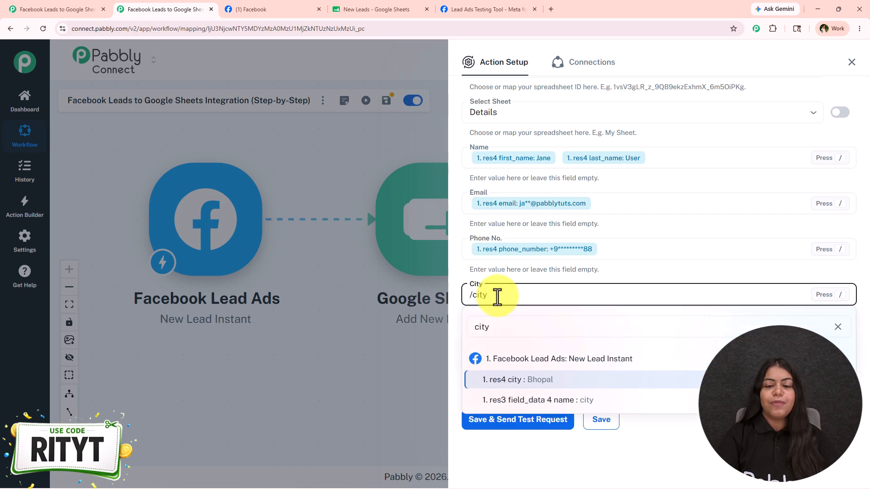
pyautogui.press('Return')
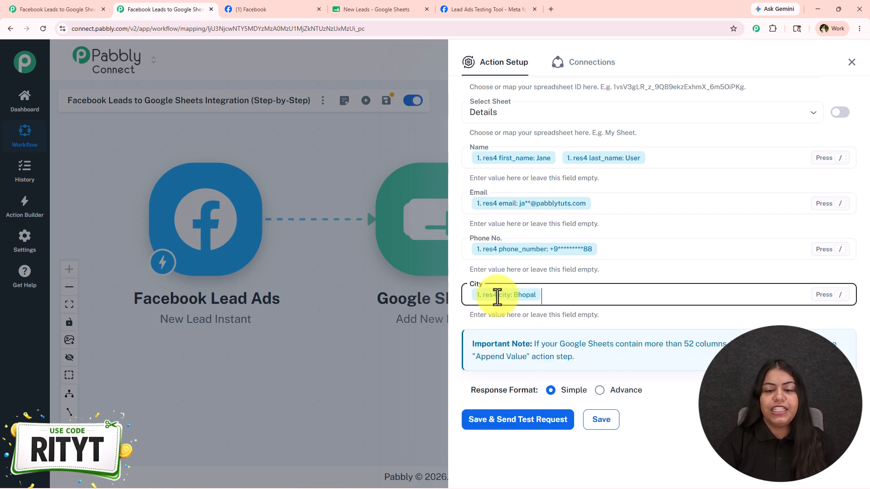
# - Save the Google Sheets action with a test request, and close the action setup after checking its response
pyautogui.click(520, 414)
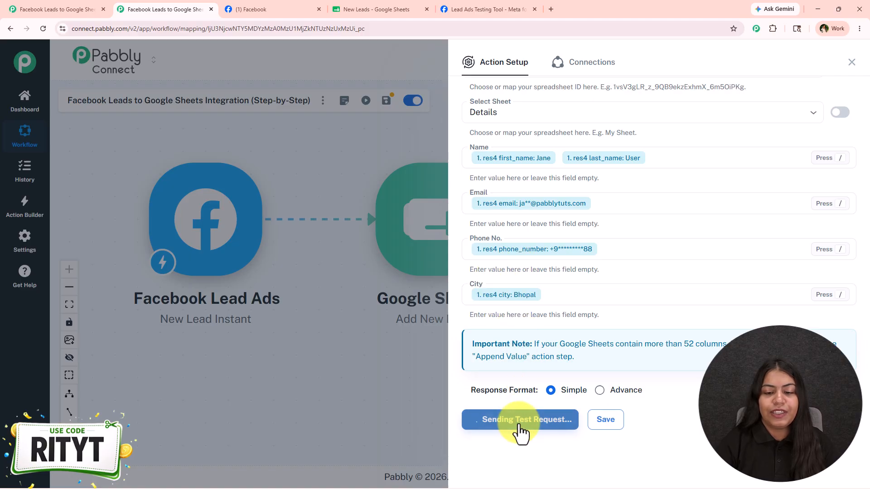
pyautogui.scroll(-7, 520, 432)
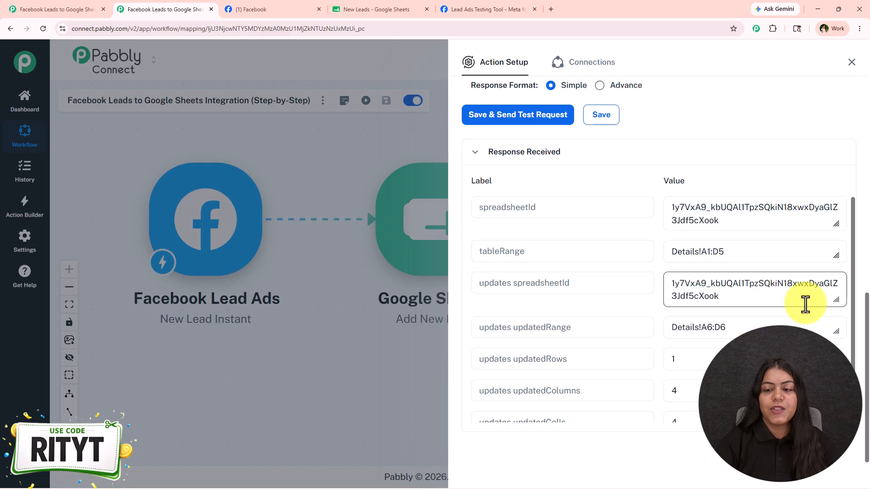
pyautogui.click(852, 62)
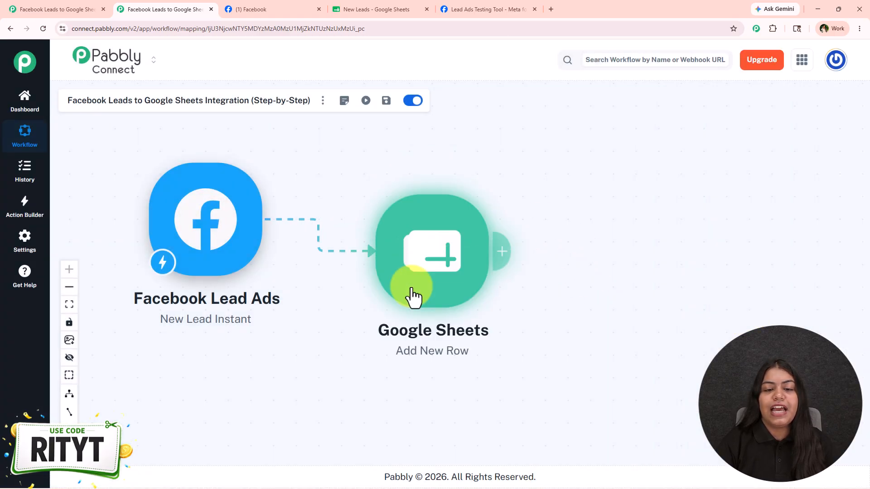
# - Check the New Leads spreadsheet in Google Sheets for the lead row added by the test request
pyautogui.click(339, 9)
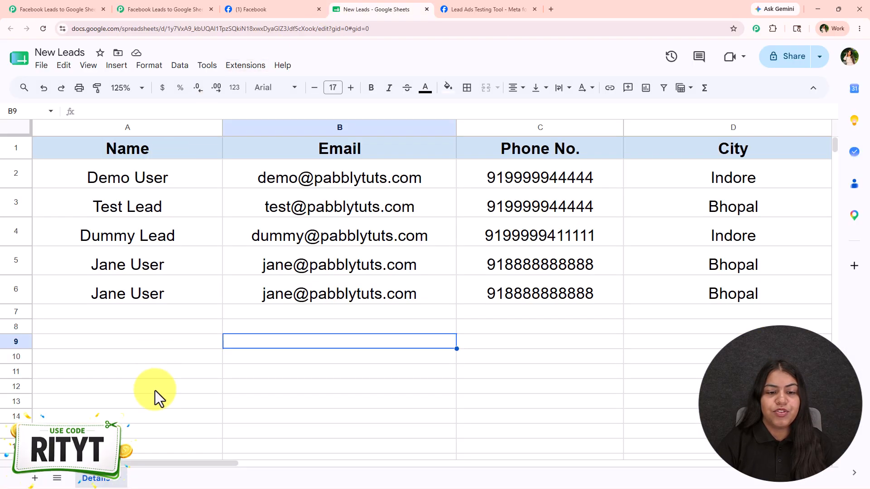
pyautogui.click(150, 416)
pyautogui.moveTo(146, 303); pyautogui.dragTo(663, 311)
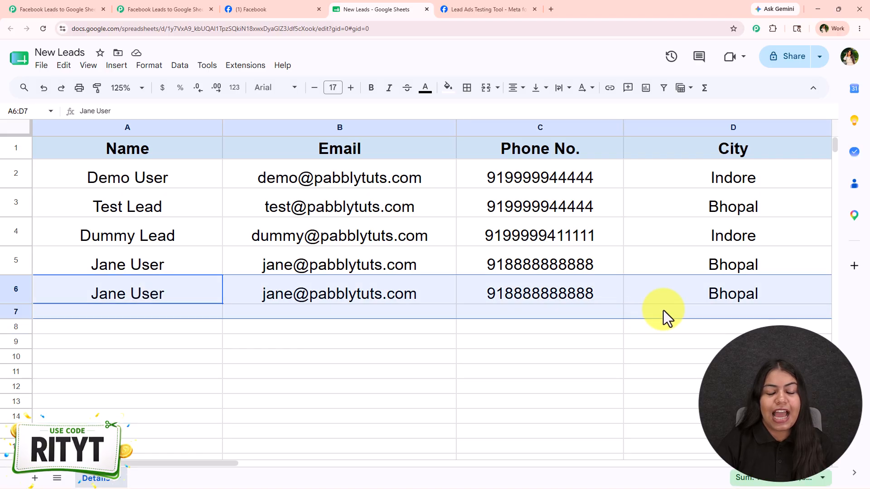
pyautogui.click(387, 417)
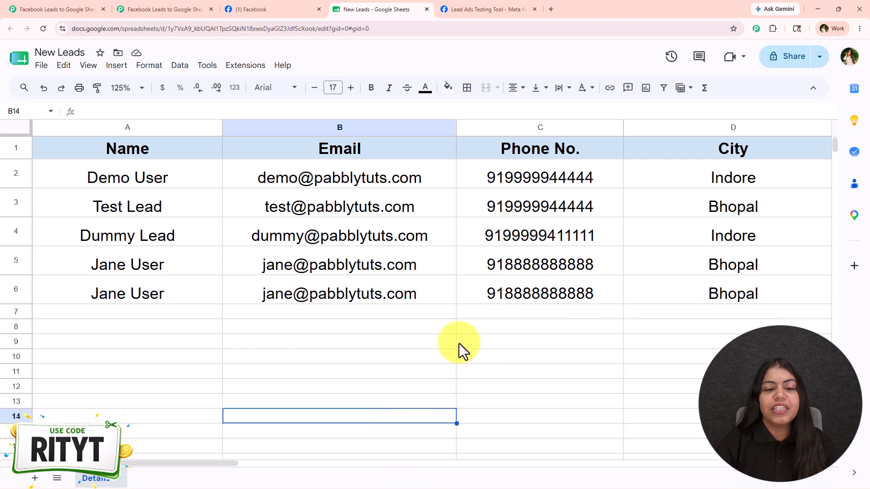
# - Review the form submission in Meta's Lead Ads Testing Tool, and look over the lead rows in the New Leads spreadsheet again
pyautogui.click(464, 10)
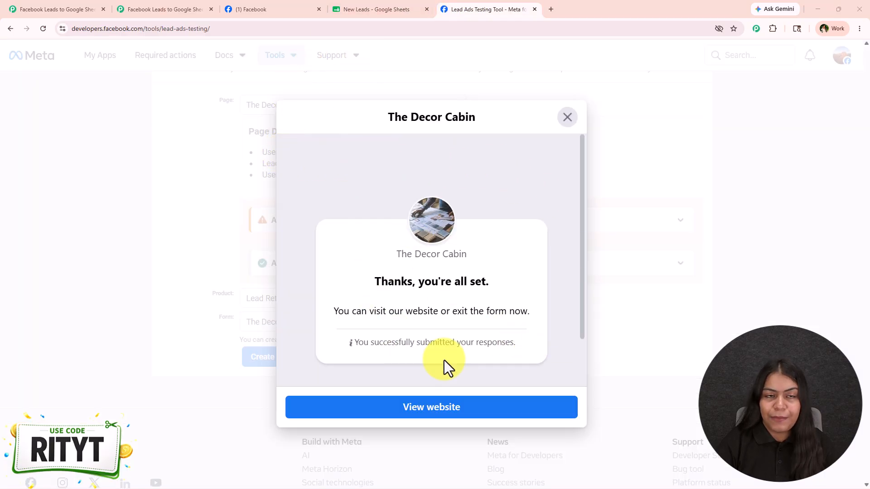
pyautogui.click(341, 9)
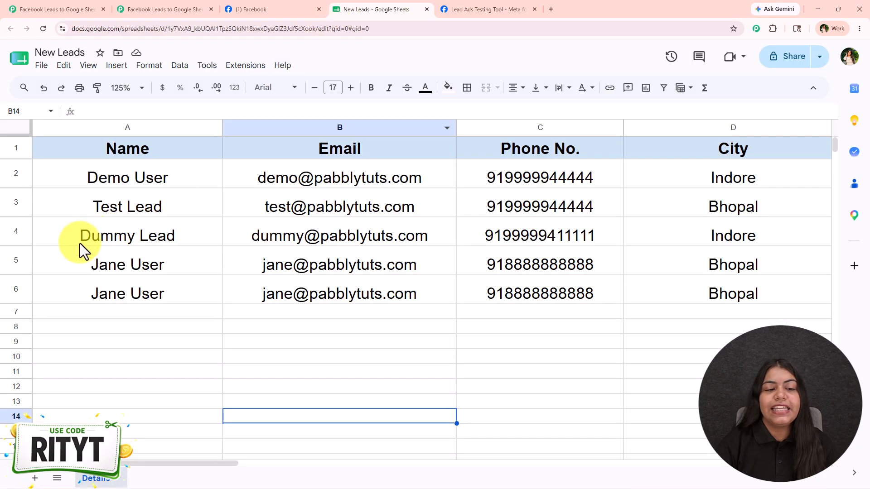
pyautogui.moveTo(82, 240); pyautogui.dragTo(644, 235)
pyautogui.click(425, 341)
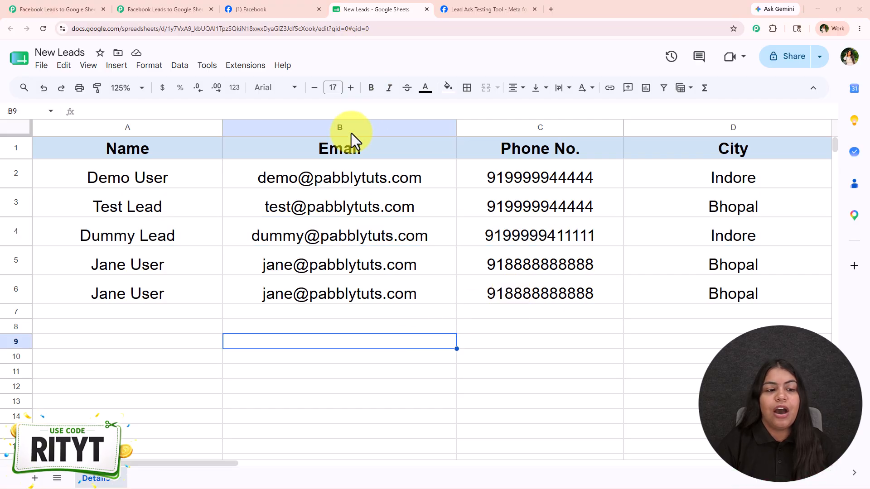
# - Return to the Facebook Leads to Google Sheets workflow in Pabbly Connect, and view its other open copy
pyautogui.click(165, 6)
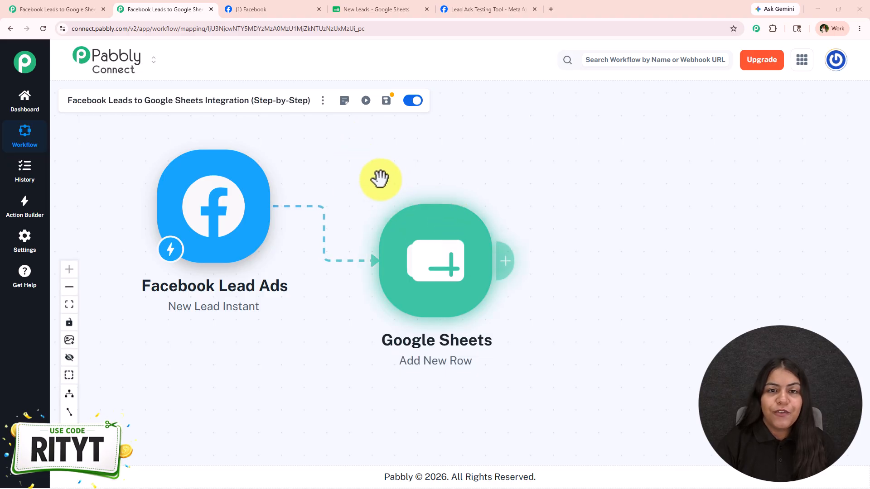
pyautogui.click(107, 9)
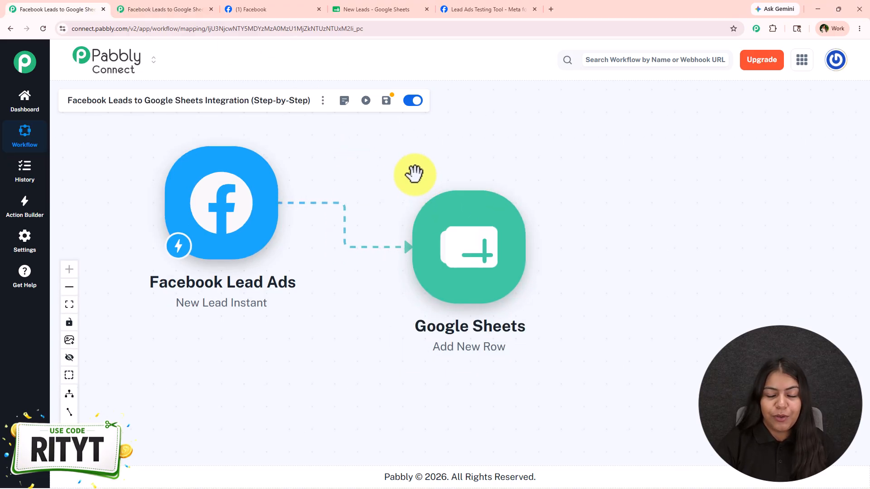